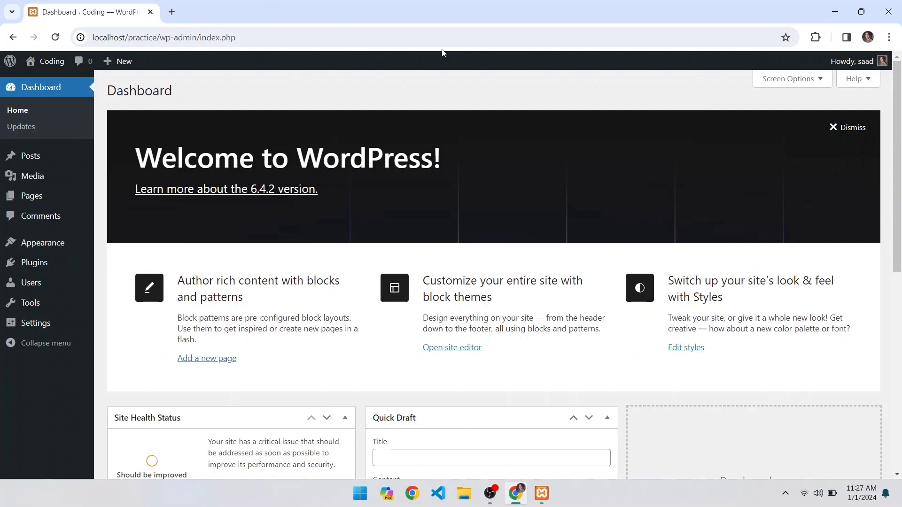
- Open the live site in a separate tab to look over its home page, and return to the dashboard
mouse_move(50, 66)
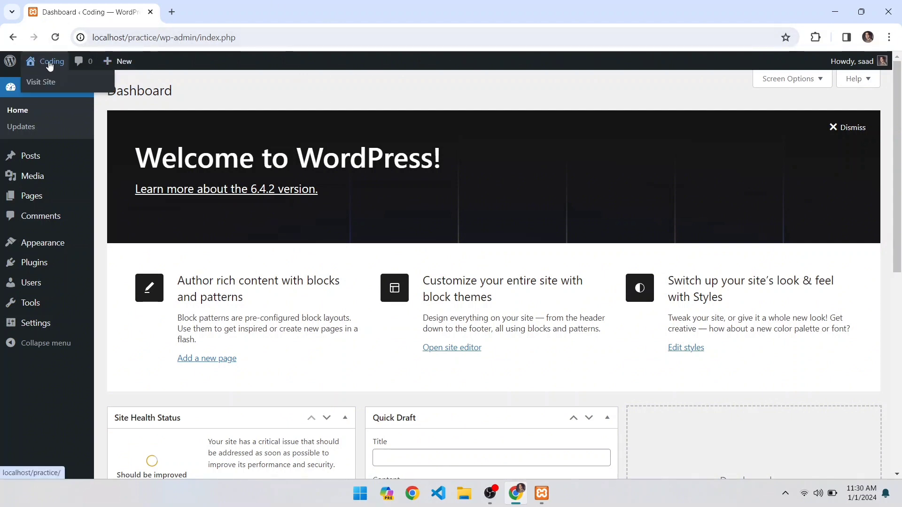
left_click(40, 83)
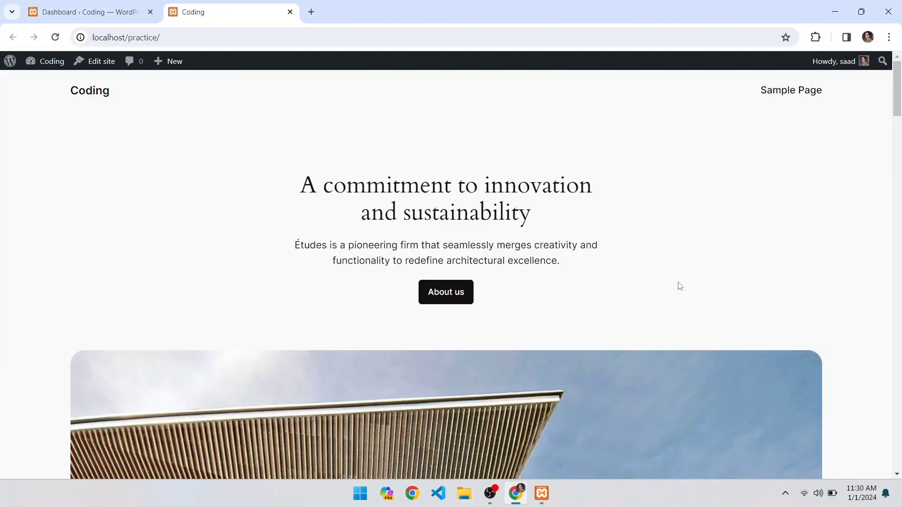
scroll(680, 286, "down", 1)
scroll(673, 294, "up", 1)
left_click(94, 12)
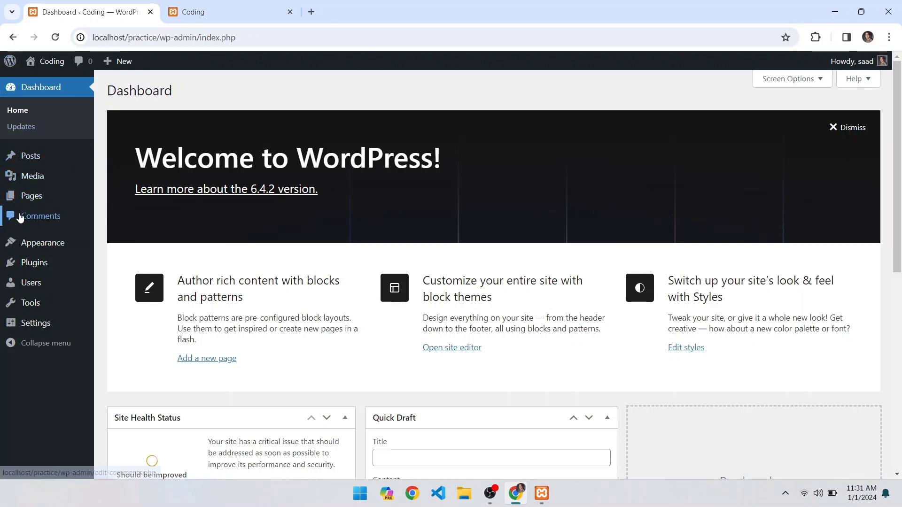
- Search the catalogue of installable themes for "blog" and browse the matching designs
mouse_move(35, 246)
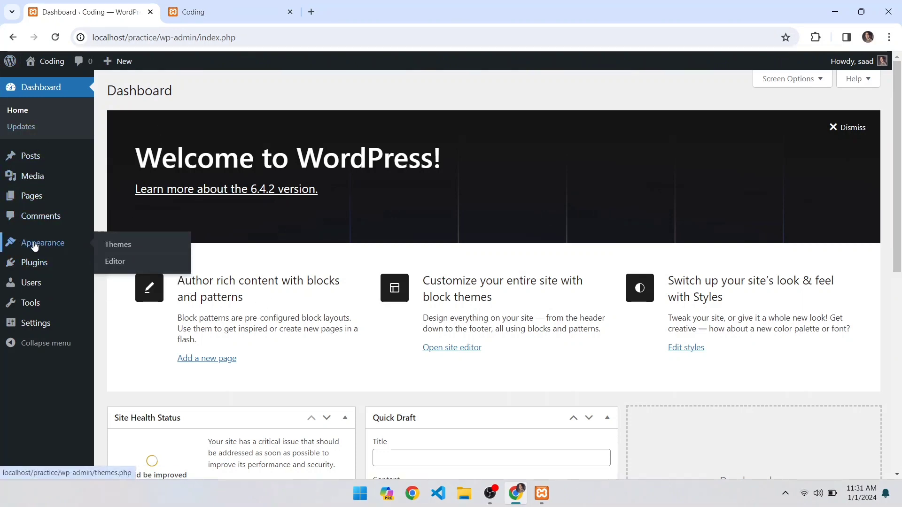
left_click(125, 245)
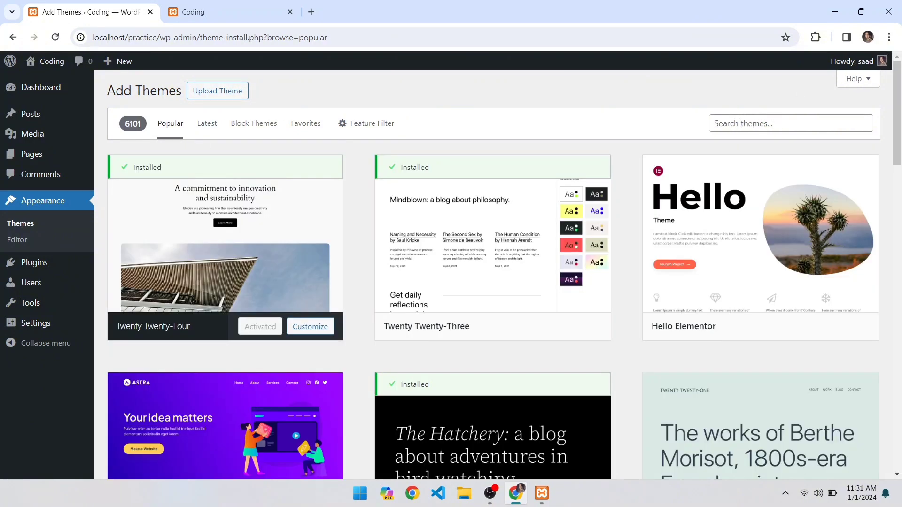
left_click(766, 122)
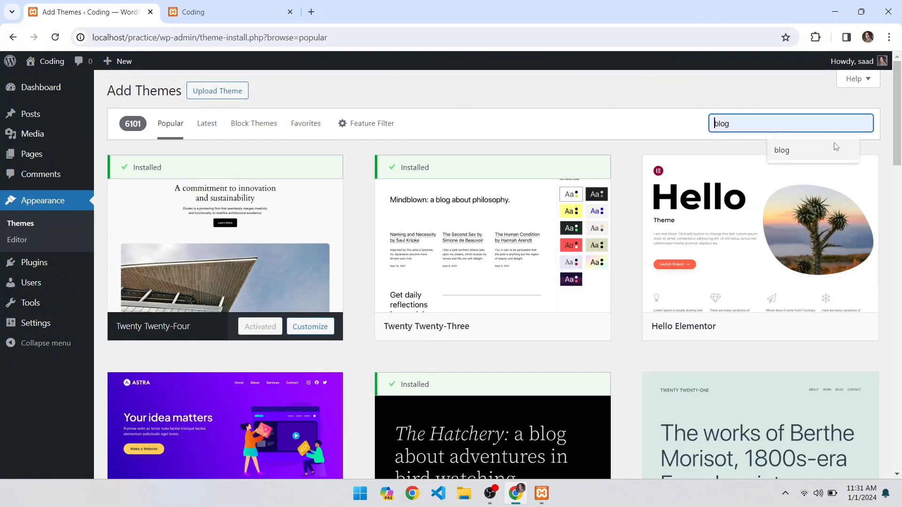
left_click(790, 149)
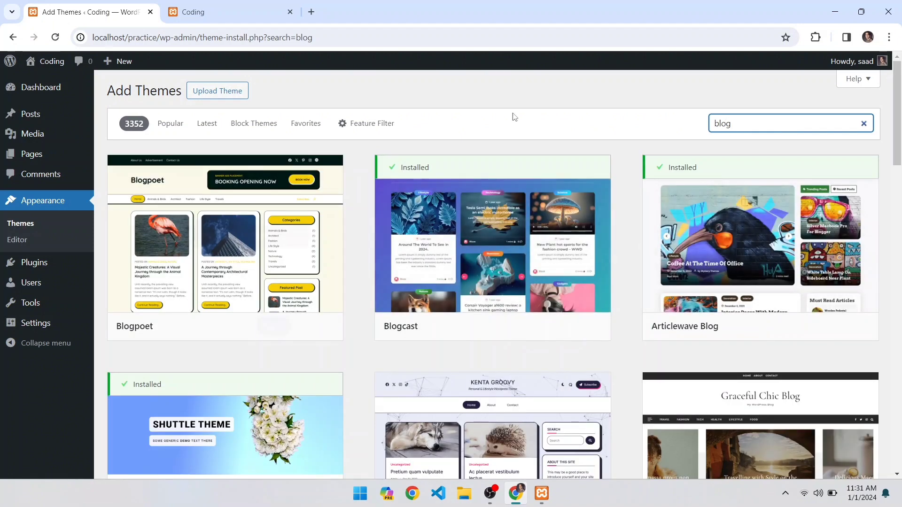
mouse_move(429, 228)
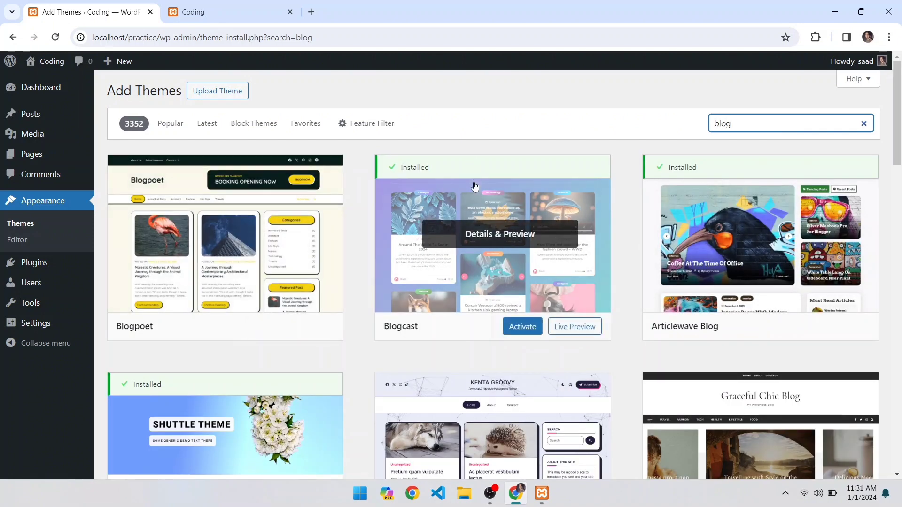
scroll(475, 187, "down", 4)
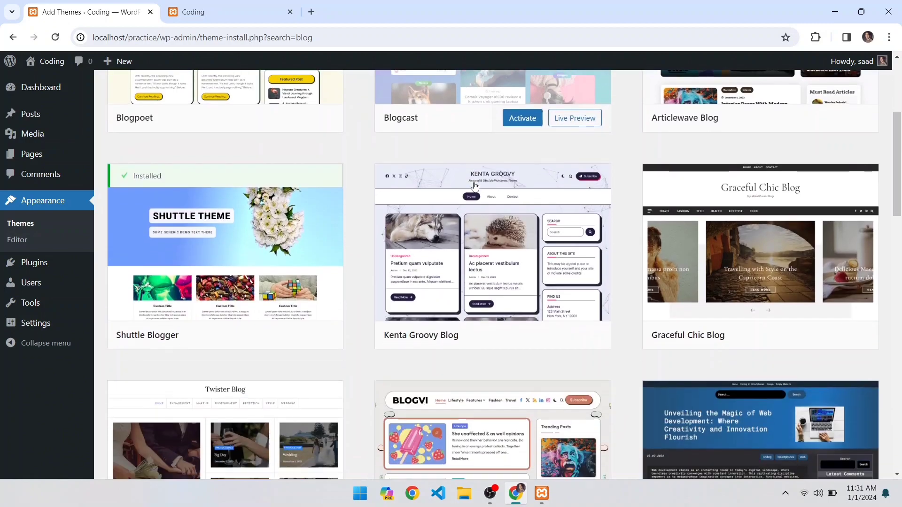
scroll(475, 187, "down", 2)
scroll(475, 187, "down", 5)
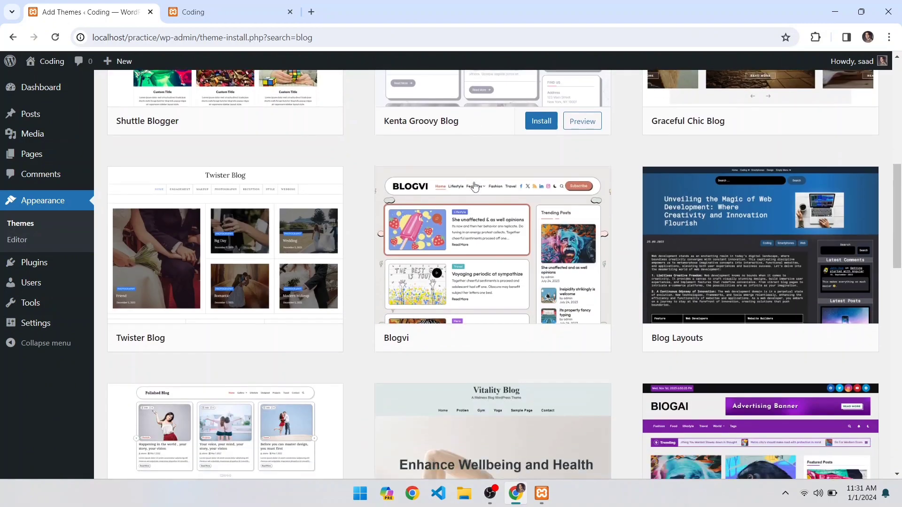
scroll(475, 187, "down", 2)
scroll(475, 187, "up", 12)
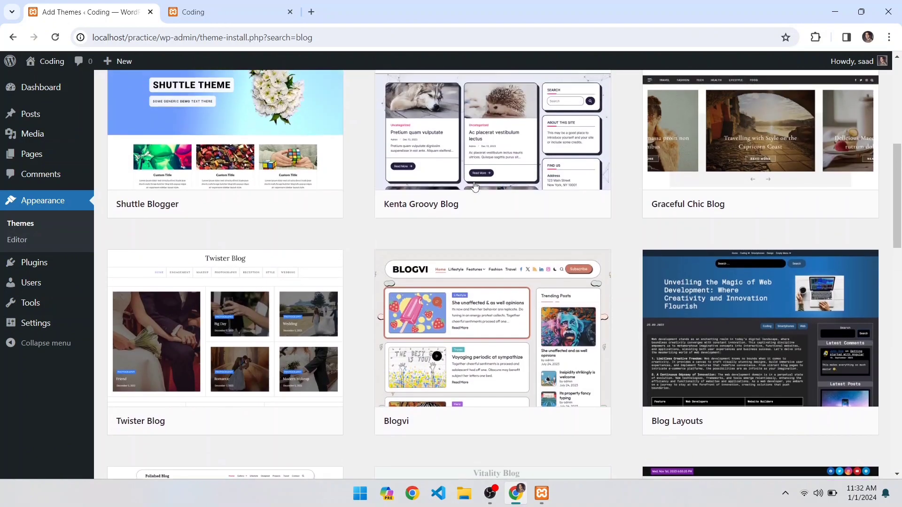
- Search the theme catalogue for "pure magazine" and activate the Purea Magazine theme
triple_click(798, 126)
type("pure magazine")
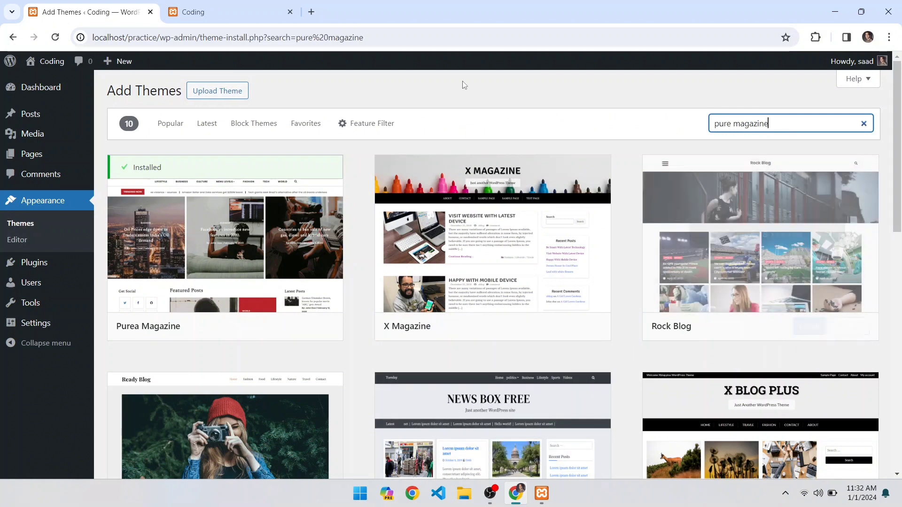
mouse_move(242, 263)
left_click(252, 332)
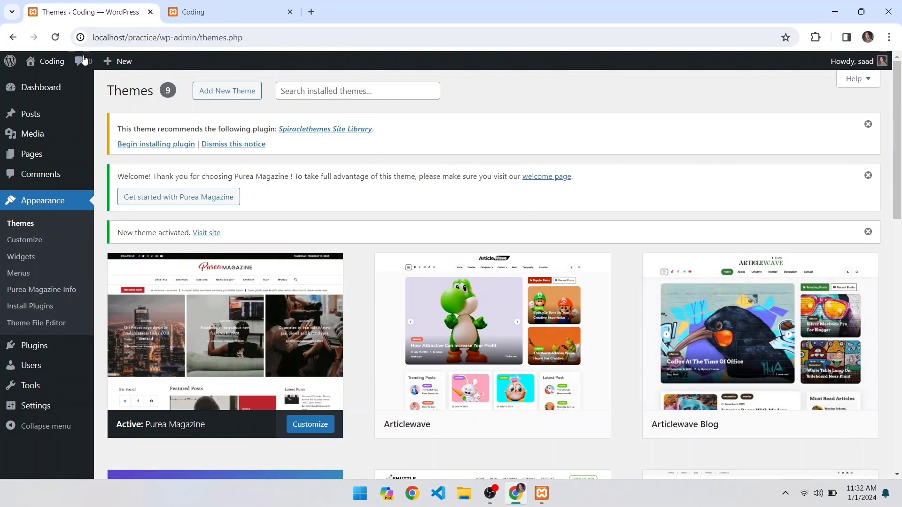
- Reload the live site and examine the home page layout under the newly activated theme
left_click(211, 12)
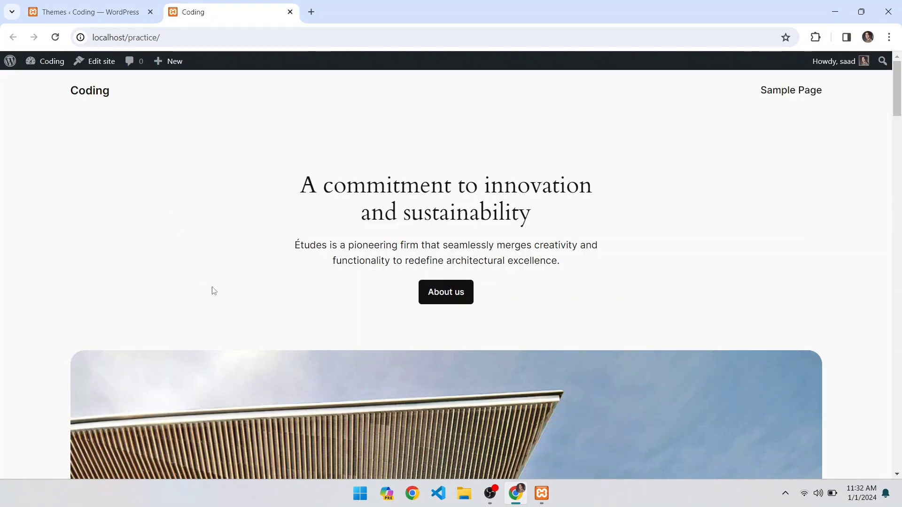
left_click(55, 38)
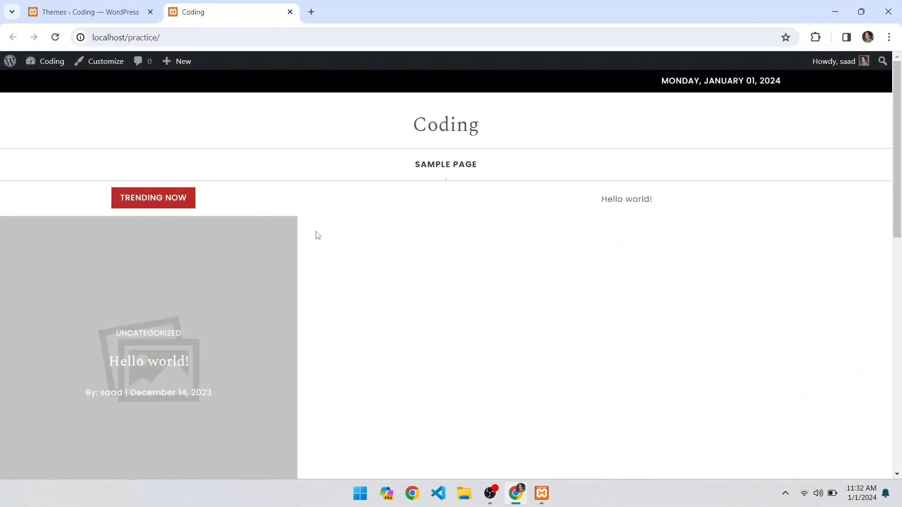
scroll(622, 299, "down", 10)
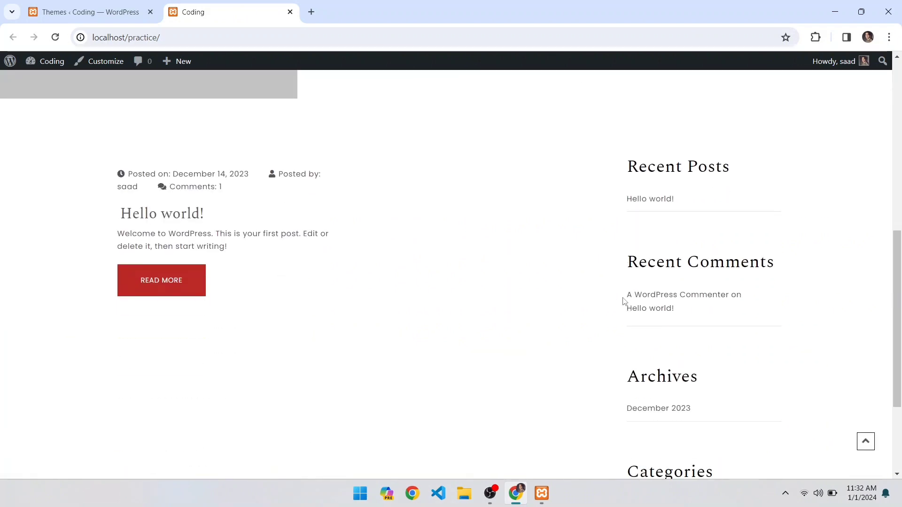
scroll(624, 301, "down", 2)
scroll(624, 301, "up", 12)
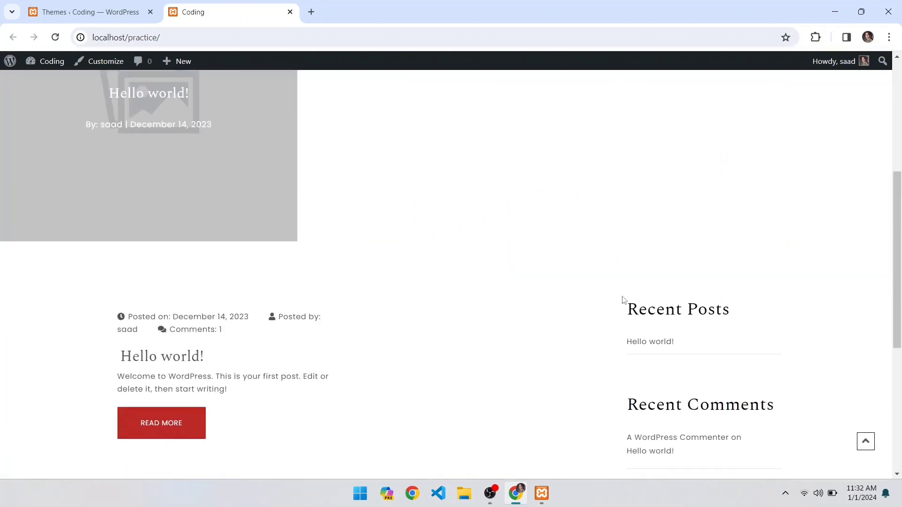
- Start customizing the active Purea Magazine theme and set the site title to "Tech Blogs"
left_click(84, 12)
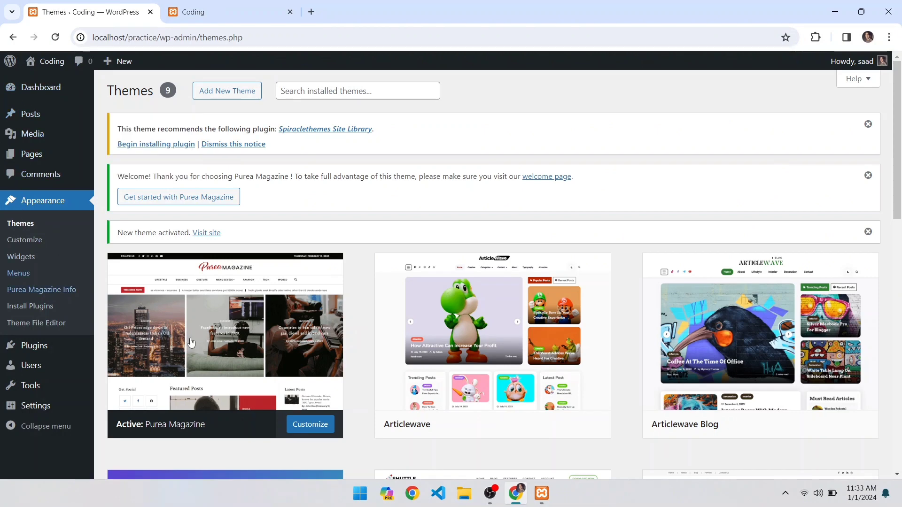
left_click(303, 433)
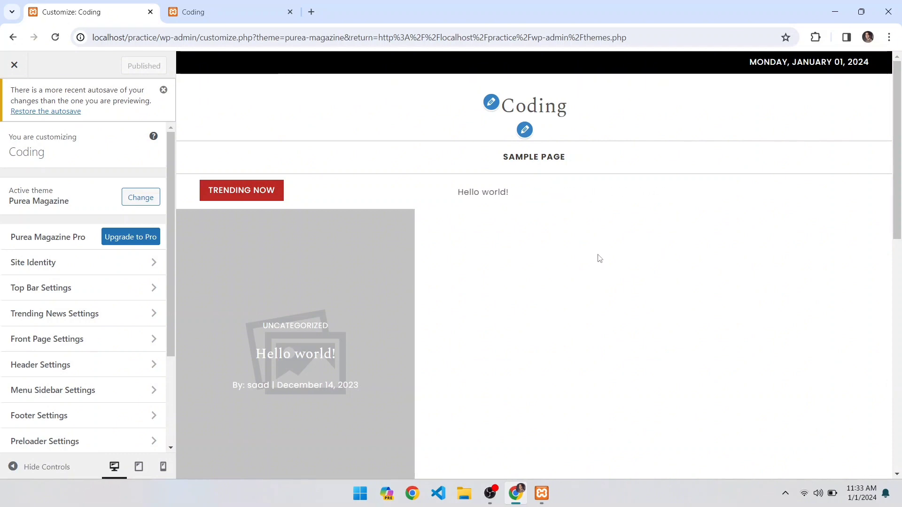
left_click(490, 102)
left_click_drag(86, 251, 8, 249)
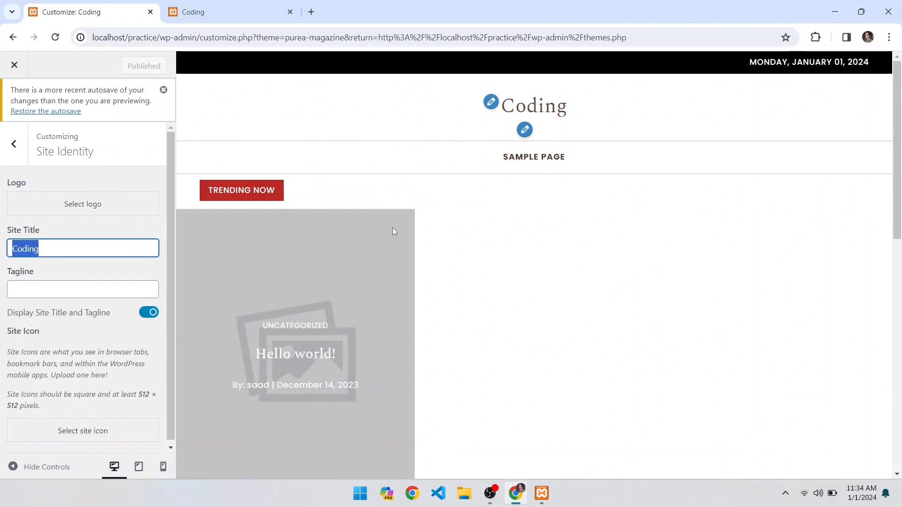
type("Tech")
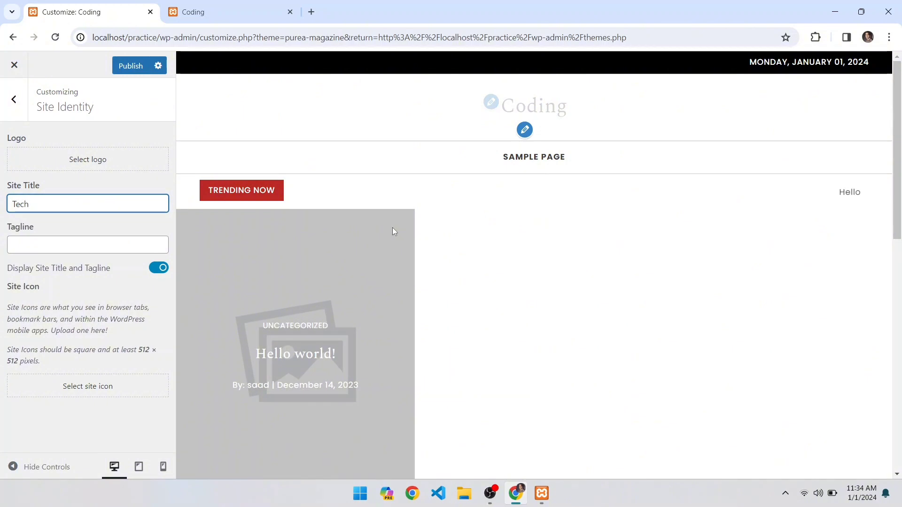
type(" Blogs")
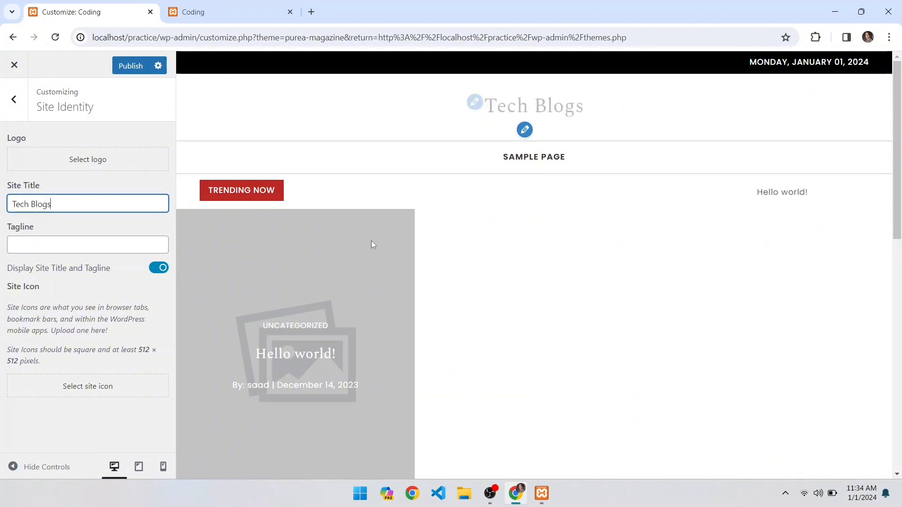
- Set the site tagline to "Find latest tech news"
left_click(66, 253)
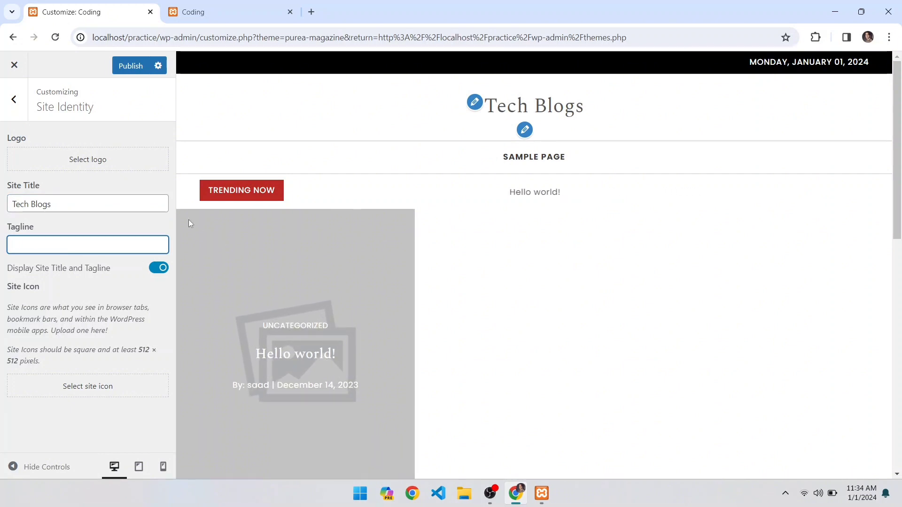
type("Find lat")
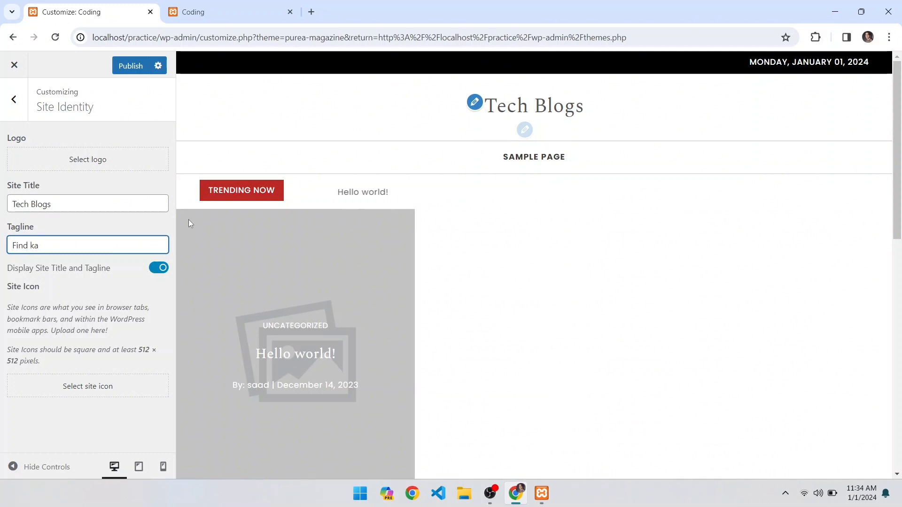
type("est tech news")
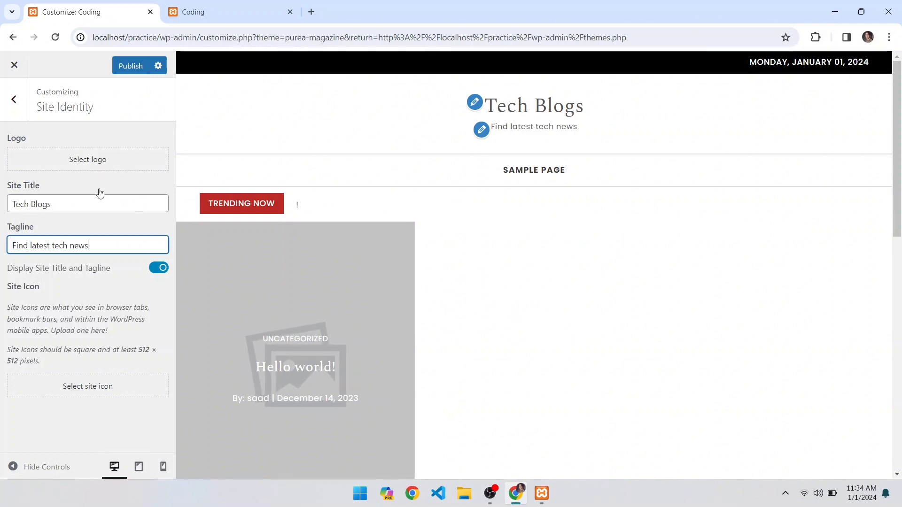
- Try big-flower.png from the media library as the site logo, skipping the cropping, and remove the logo again
left_click(89, 164)
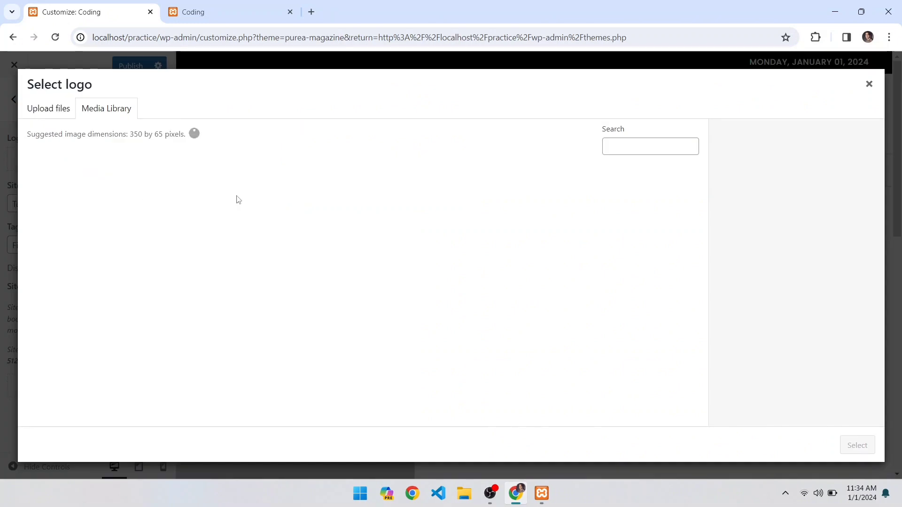
left_click(80, 209)
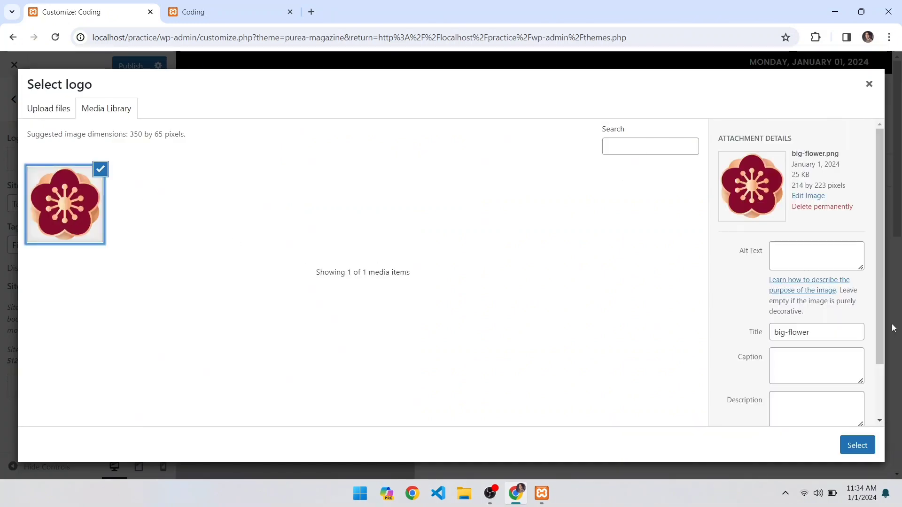
left_click(857, 446)
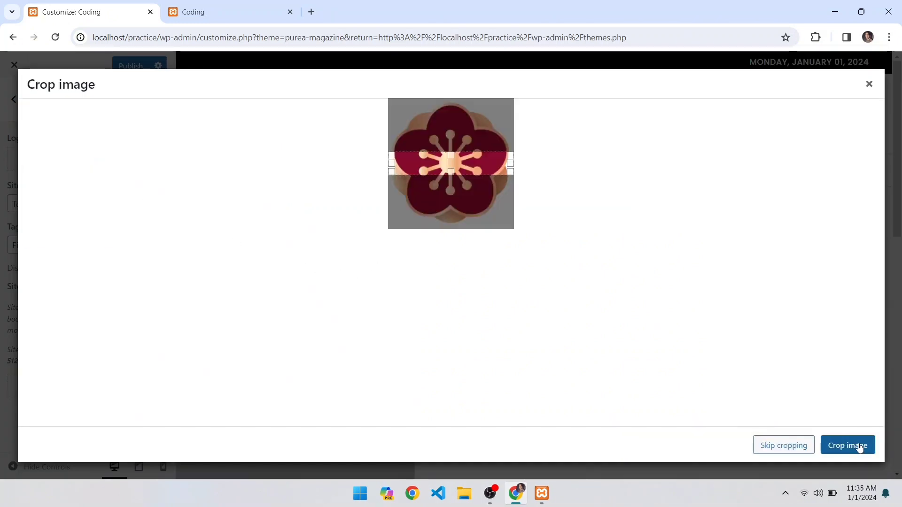
left_click_drag(451, 172, 451, 203)
left_click_drag(451, 155, 451, 130)
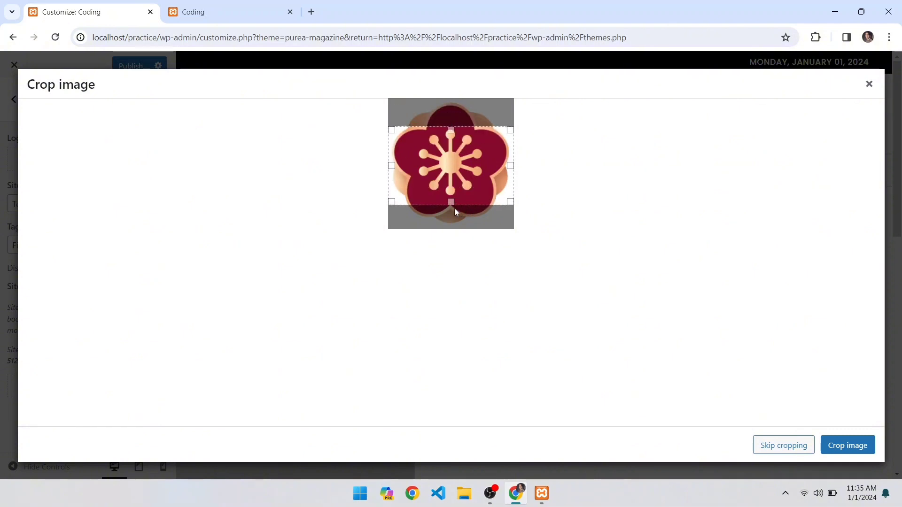
left_click_drag(455, 208, 466, 206)
left_click(848, 446)
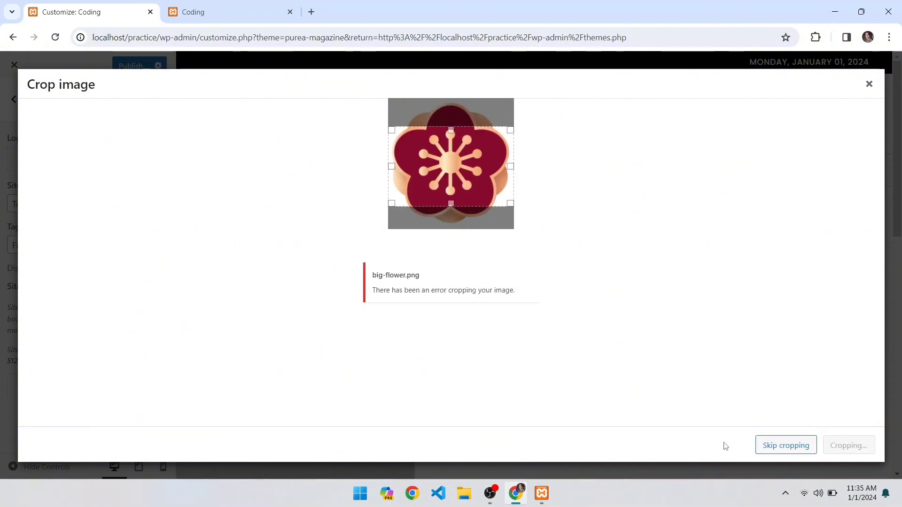
left_click(765, 445)
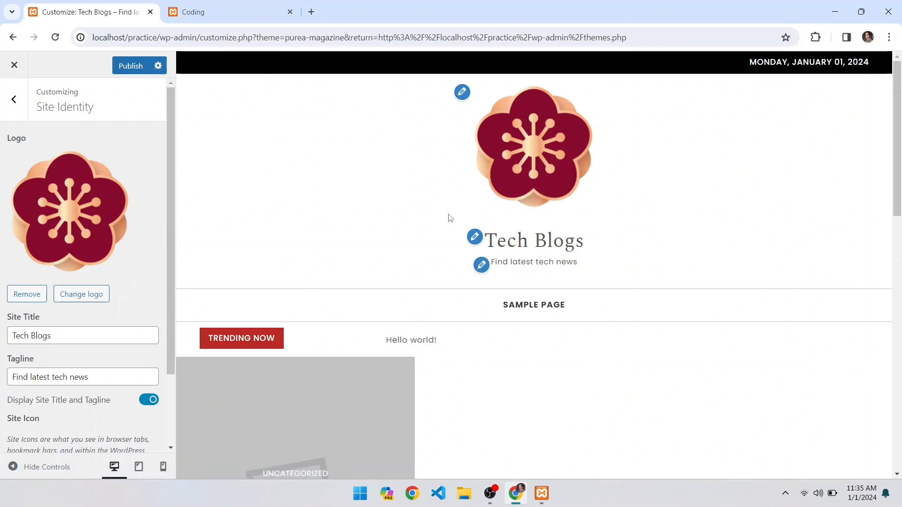
left_click(27, 295)
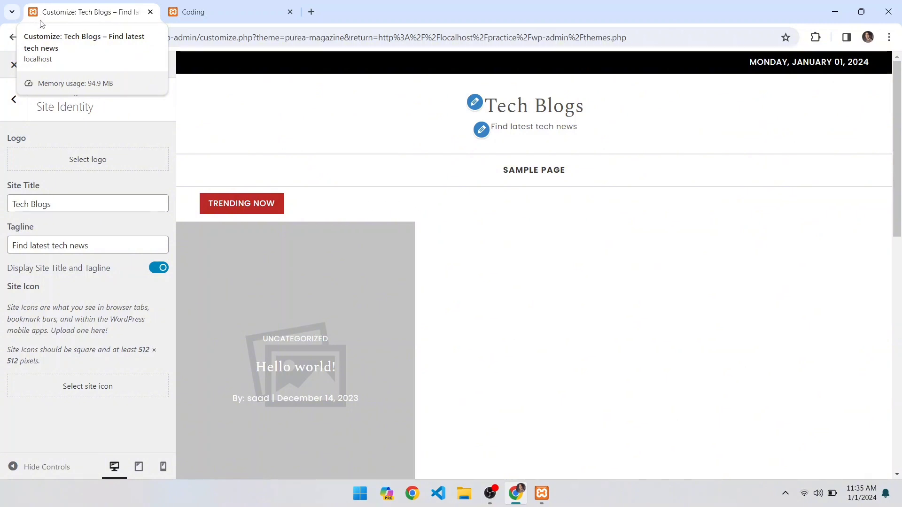
- Set big-flower.png from the media library as the site icon, skipping the cropping
left_click(64, 380)
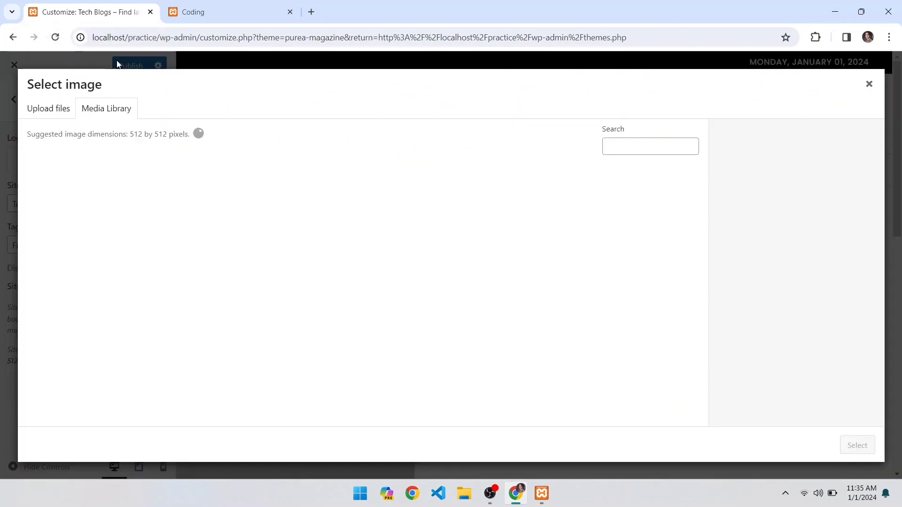
left_click(64, 211)
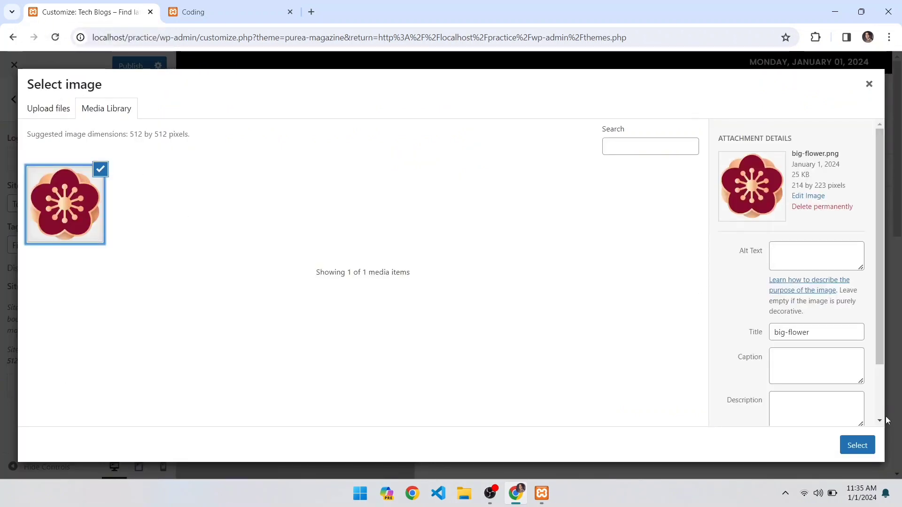
left_click(857, 445)
left_click(848, 445)
left_click(783, 445)
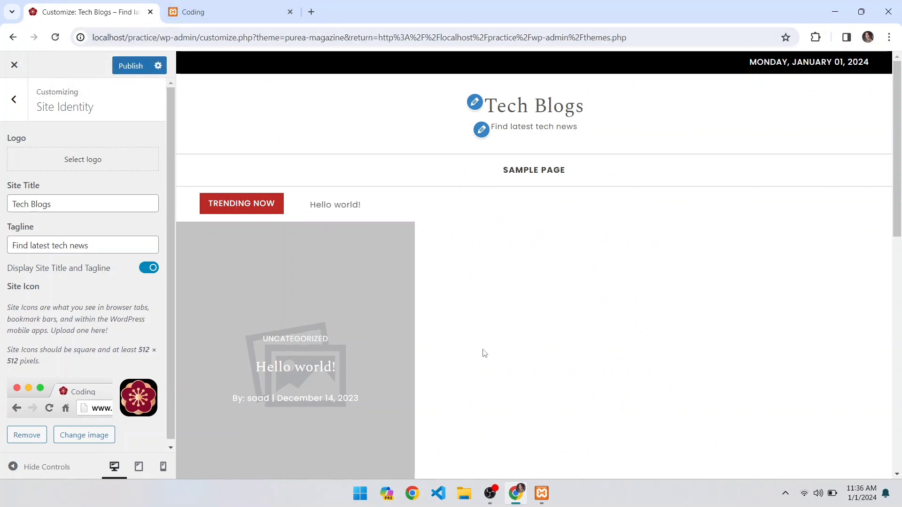
- Go to the top bar settings, hide the top bar section and show it again
scroll(112, 416, "down", 1)
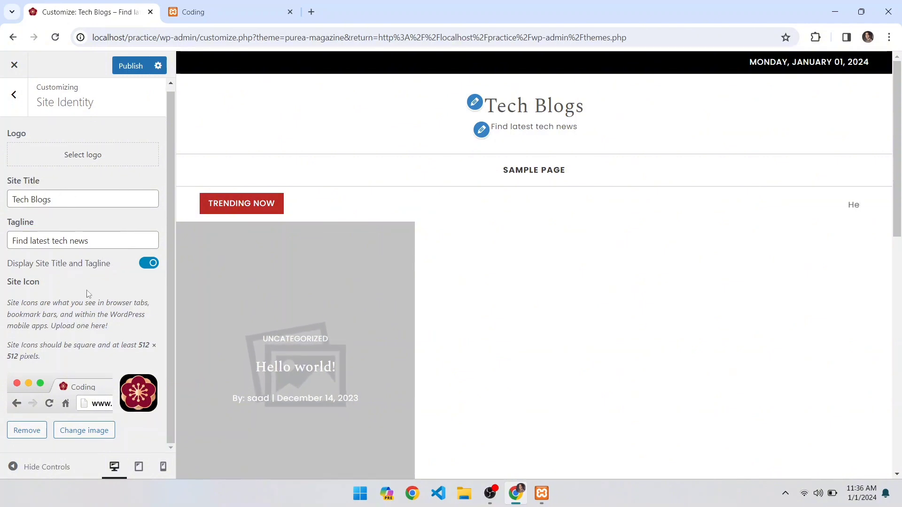
left_click(14, 94)
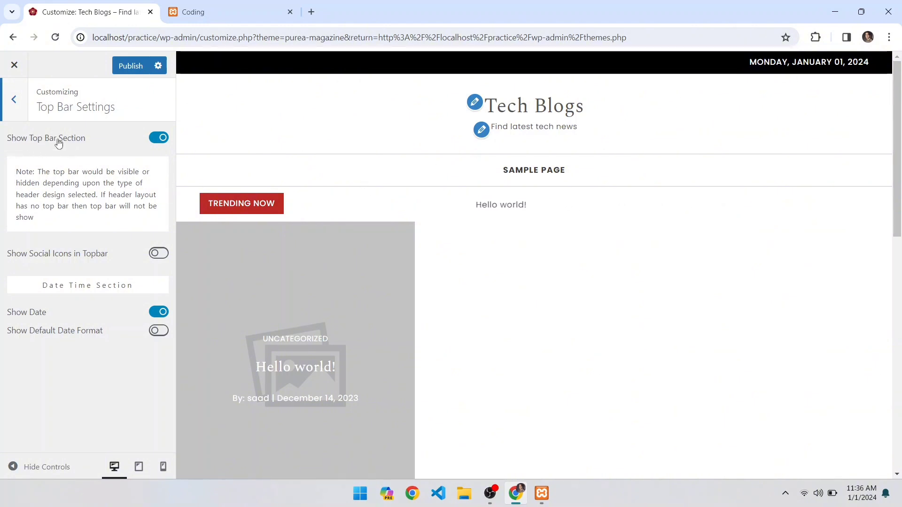
left_click(161, 142)
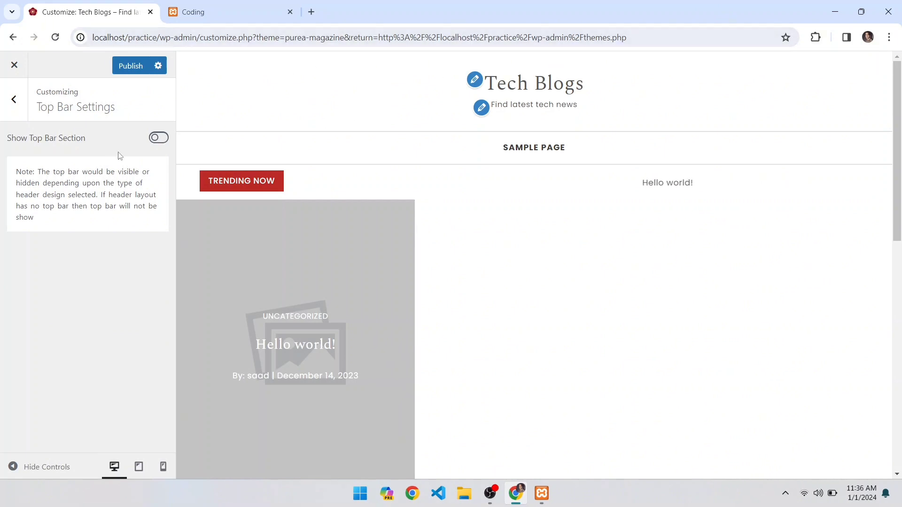
left_click(150, 144)
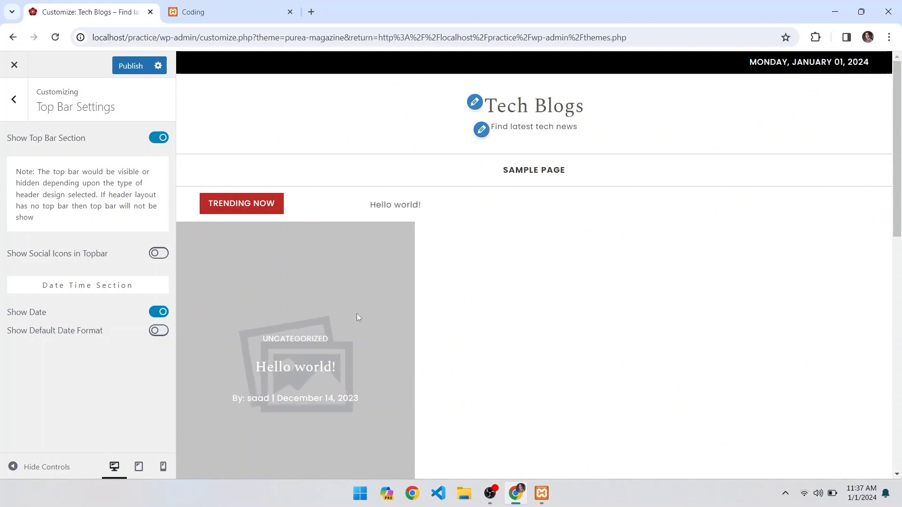
- Turn on the social icons in the top bar with "Follow Us" as their text
left_click(158, 253)
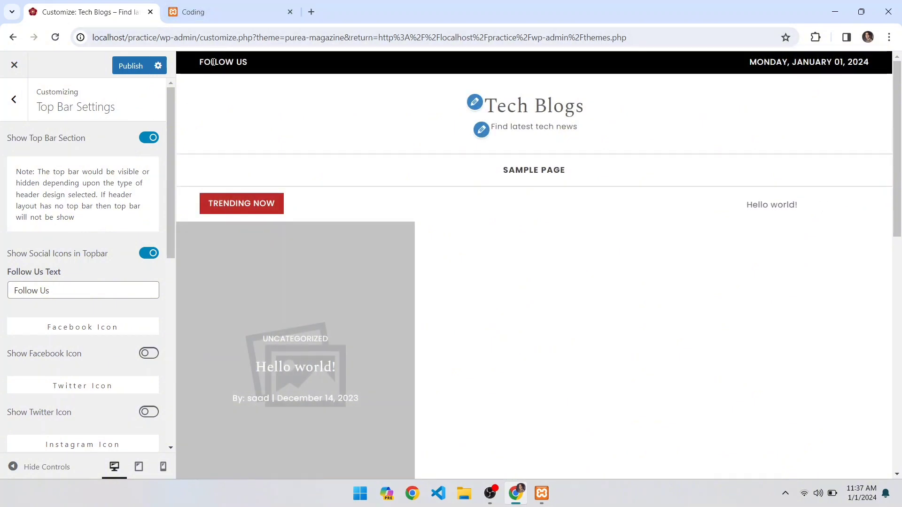
scroll(84, 254, "down", 1)
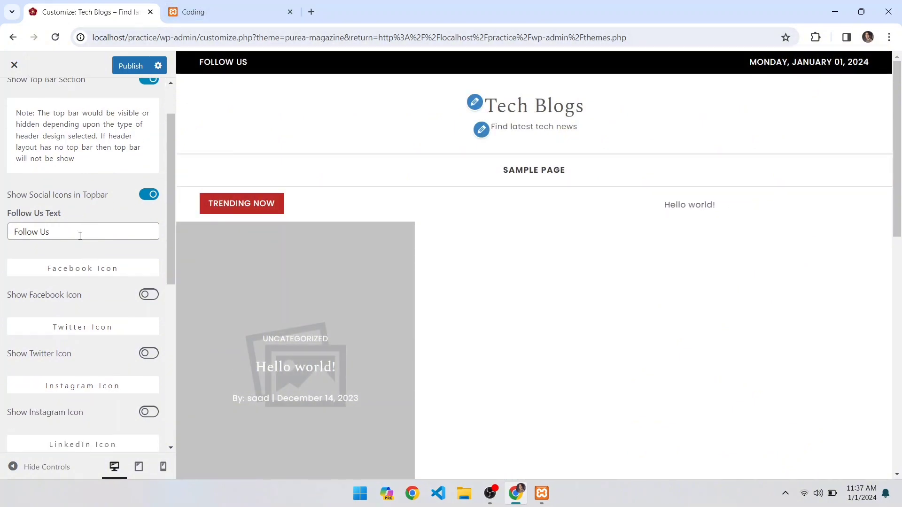
left_click_drag(56, 231, 25, 224)
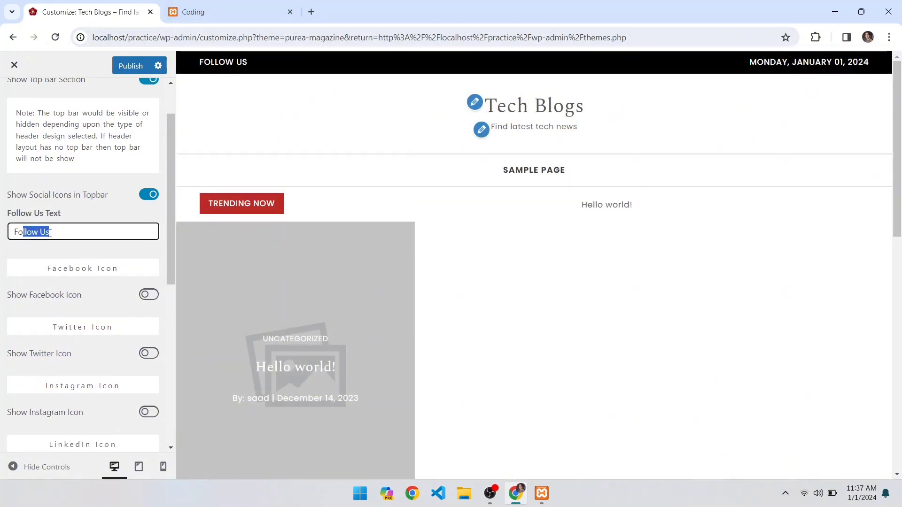
left_click(68, 235)
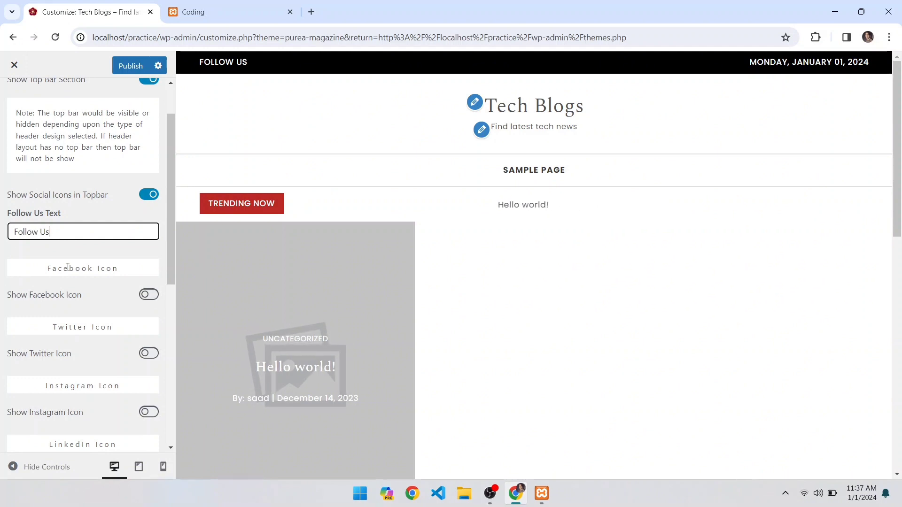
scroll(67, 265, "down", 1)
scroll(67, 266, "up", 2)
- Show the Facebook icon in the top bar, with # as its URL
left_click(149, 353)
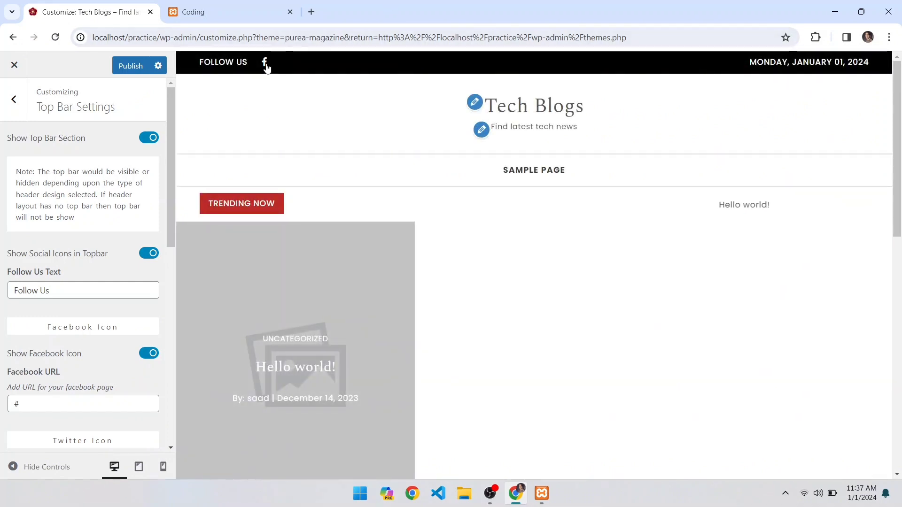
scroll(43, 415, "down", 4)
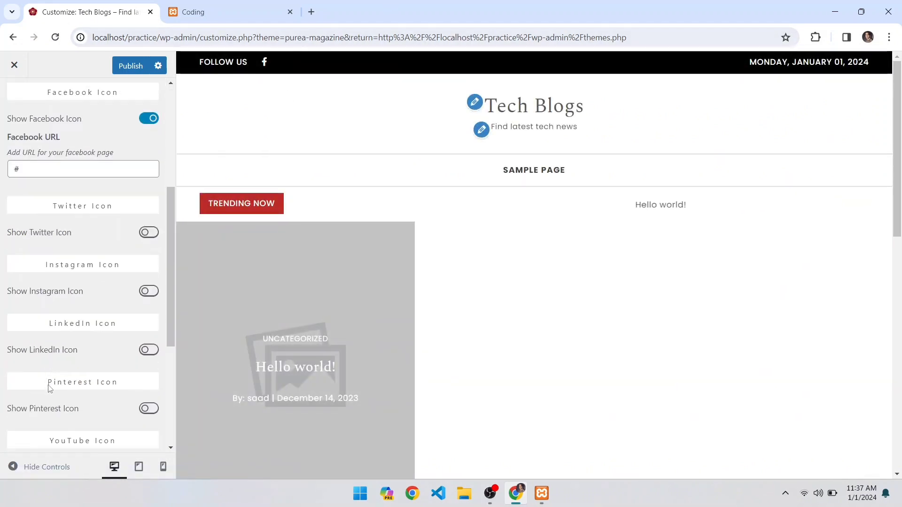
scroll(62, 288, "up", 2)
left_click(54, 288)
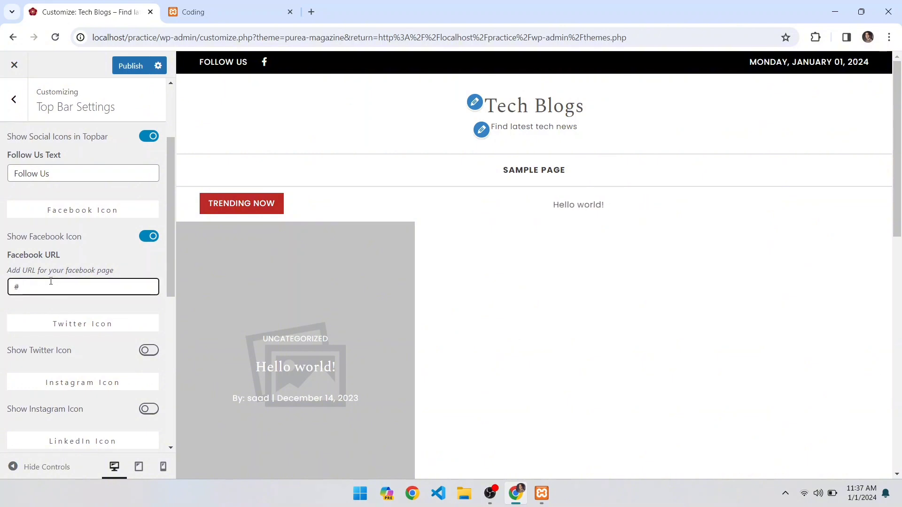
scroll(61, 317, "down", 1)
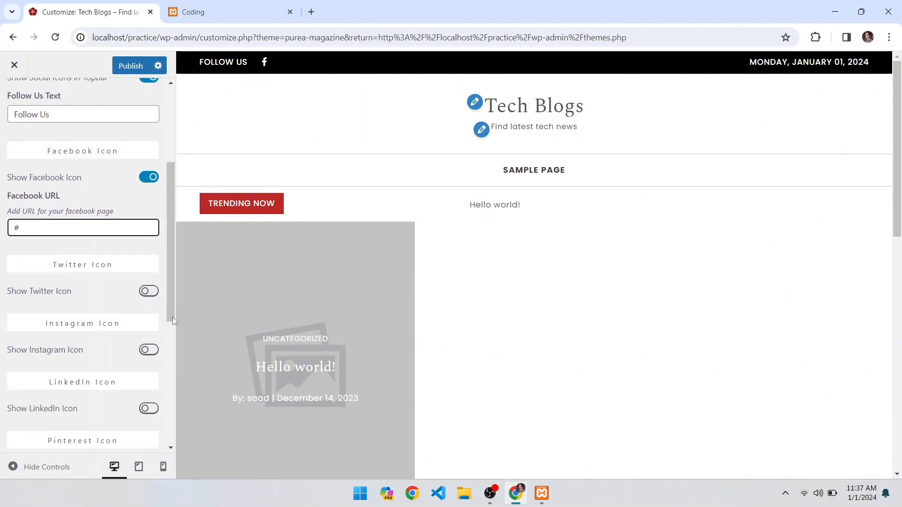
- Show the Twitter, Instagram, LinkedIn, Pinterest, YouTube, Behance and Github icons in the top bar and leave its settings
left_click(149, 292)
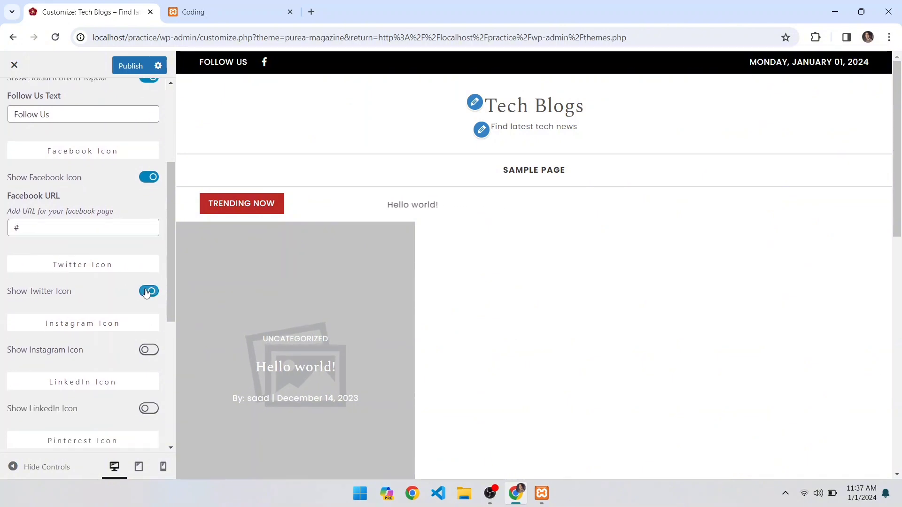
left_click(148, 404)
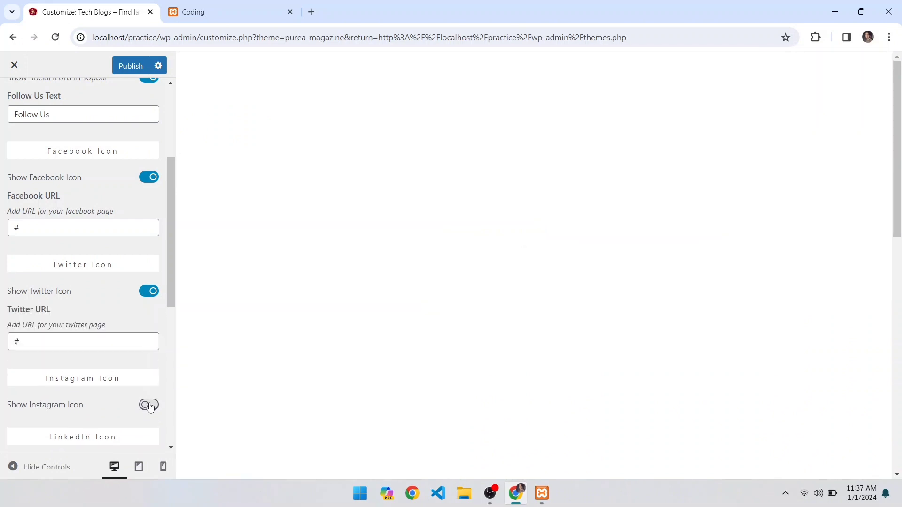
scroll(149, 403, "down", 3)
left_click(145, 343)
scroll(145, 347, "down", 5)
left_click(147, 183)
left_click(147, 296)
left_click(147, 408)
scroll(147, 405, "down", 2)
left_click(147, 403)
scroll(129, 357, "down", 1)
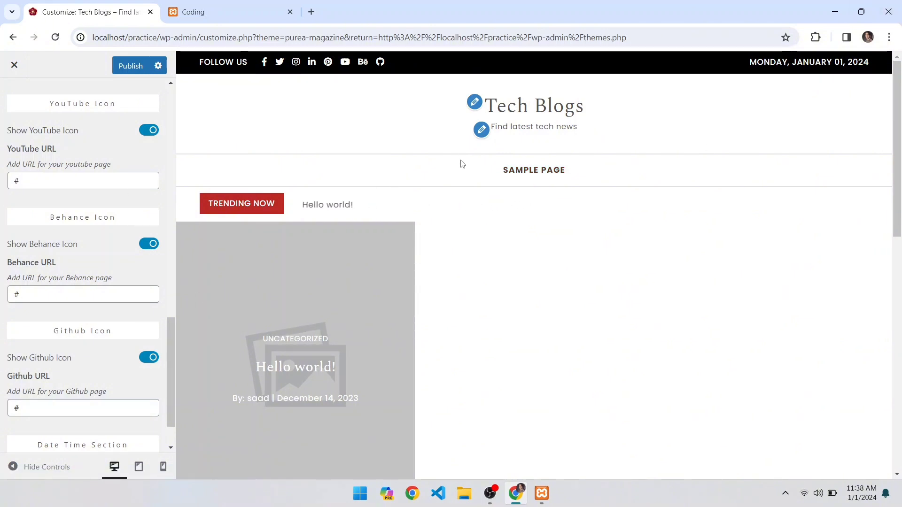
scroll(85, 188, "up", 10)
left_click(14, 99)
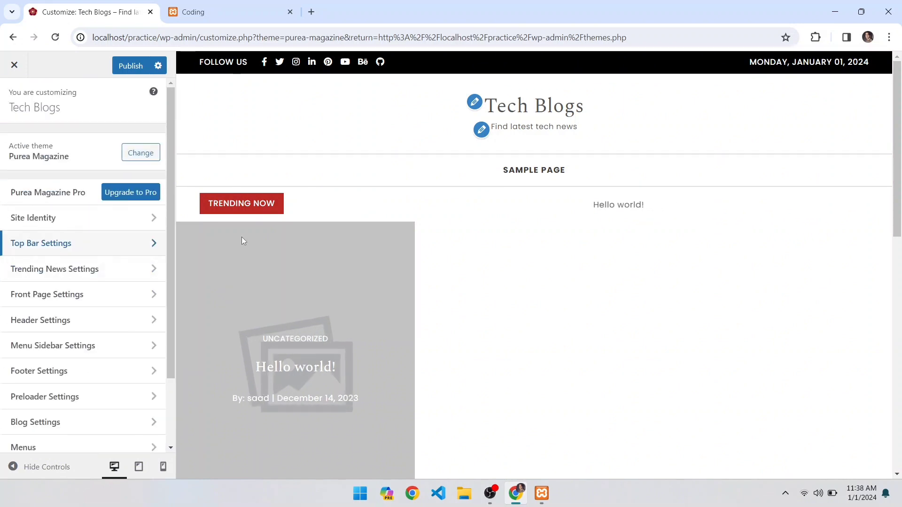
- Examine the title, category choices and display style in the trending news settings
scroll(106, 349, "down", 2)
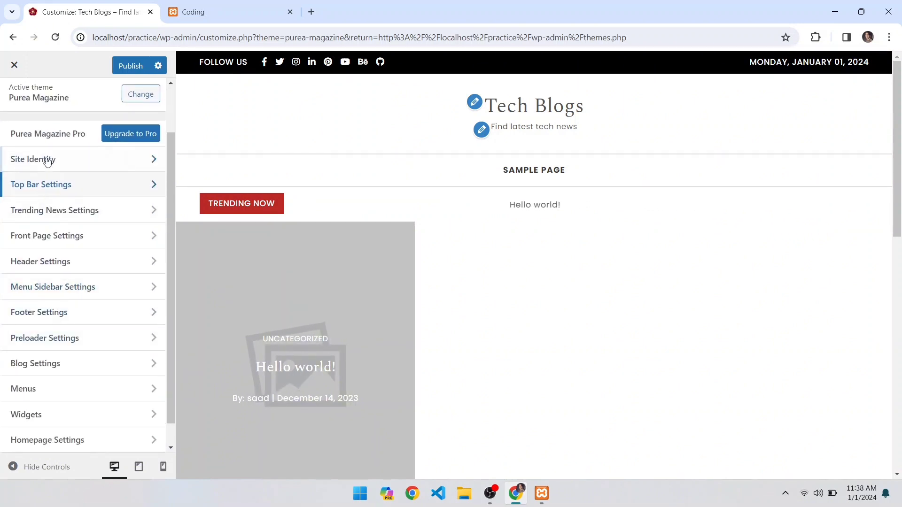
left_click(38, 215)
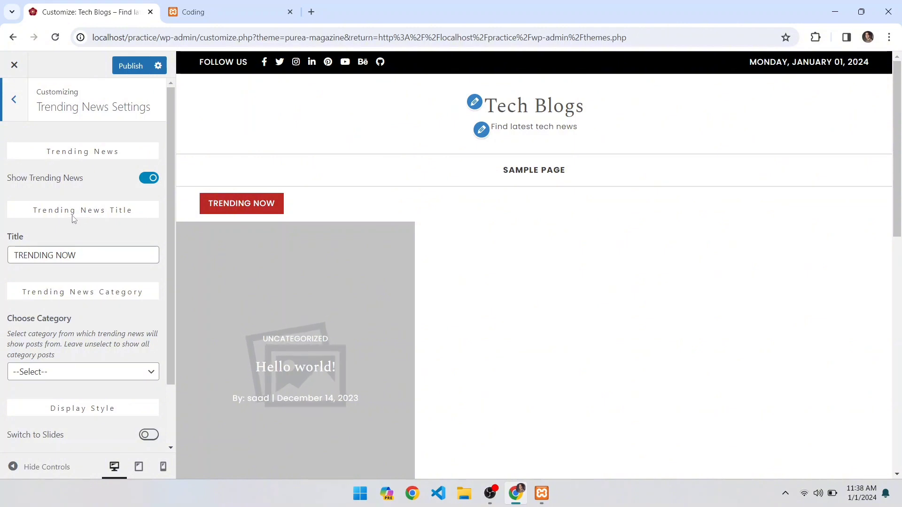
scroll(73, 219, "down", 1)
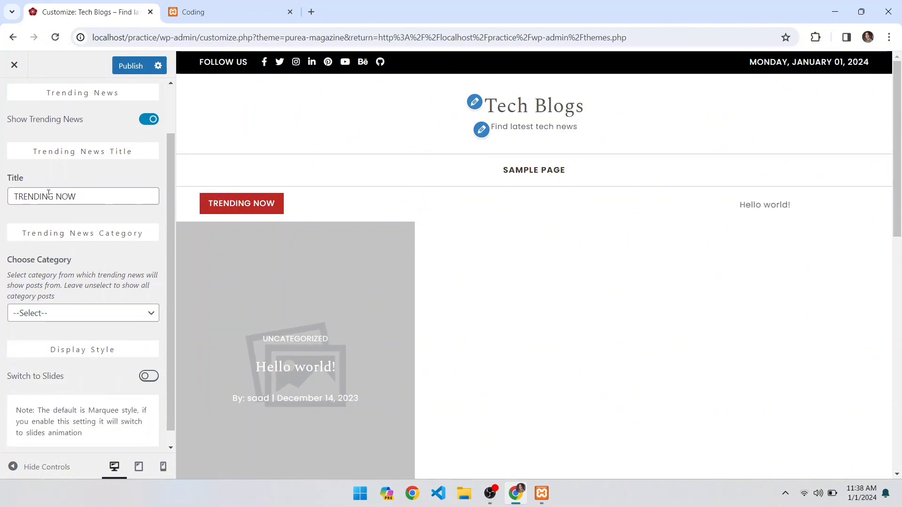
left_click_drag(41, 197, 76, 197)
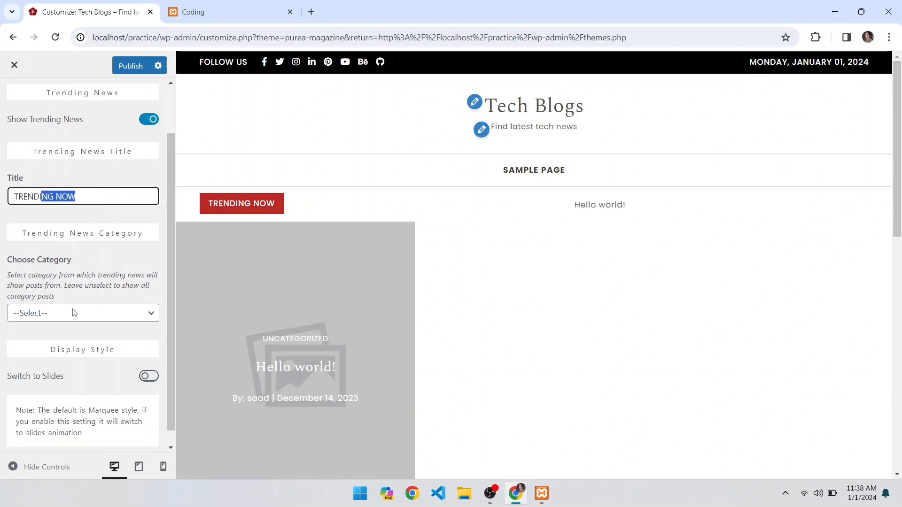
scroll(52, 266, "down", 1)
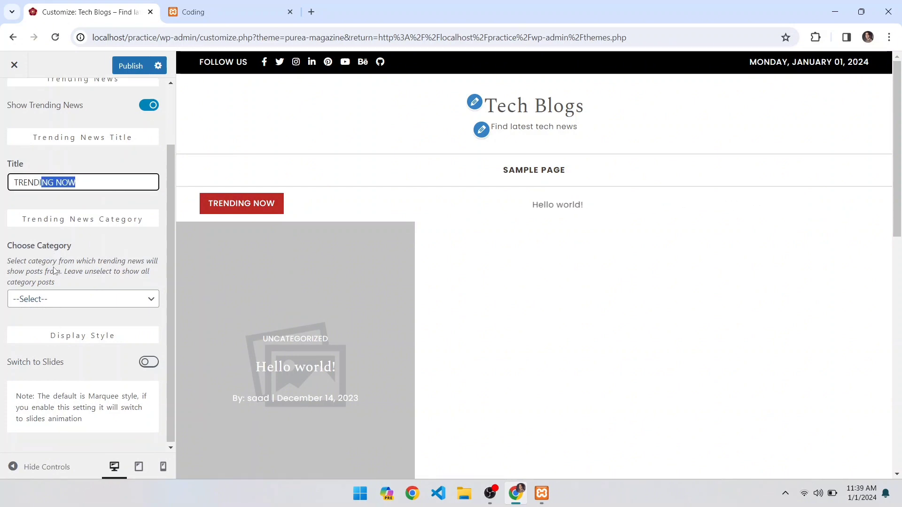
left_click(53, 298)
left_click(66, 297)
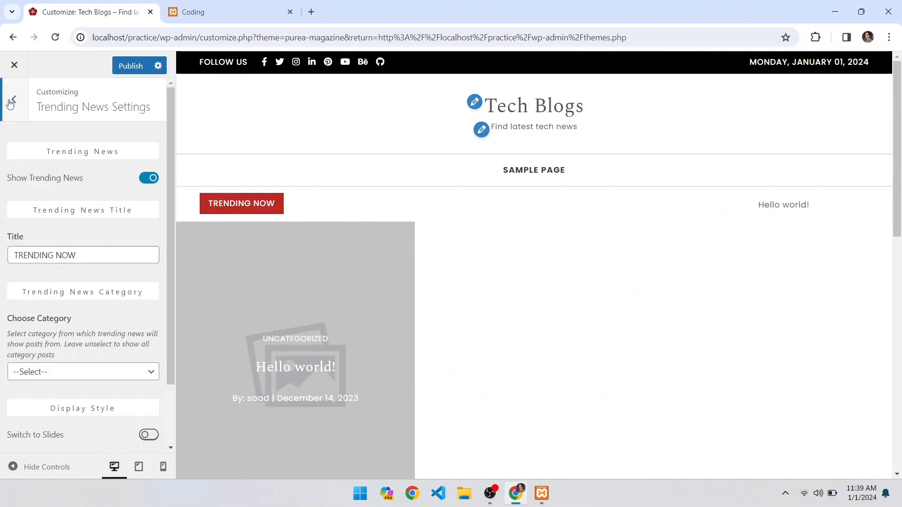
left_click(11, 102)
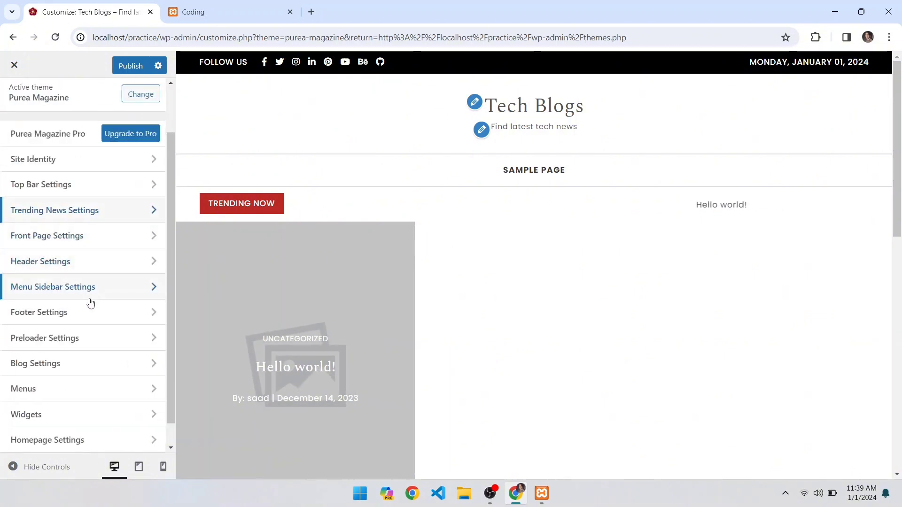
- Examine the home page layout, highlight area and column options in the front page settings
scroll(88, 302, "up", 2)
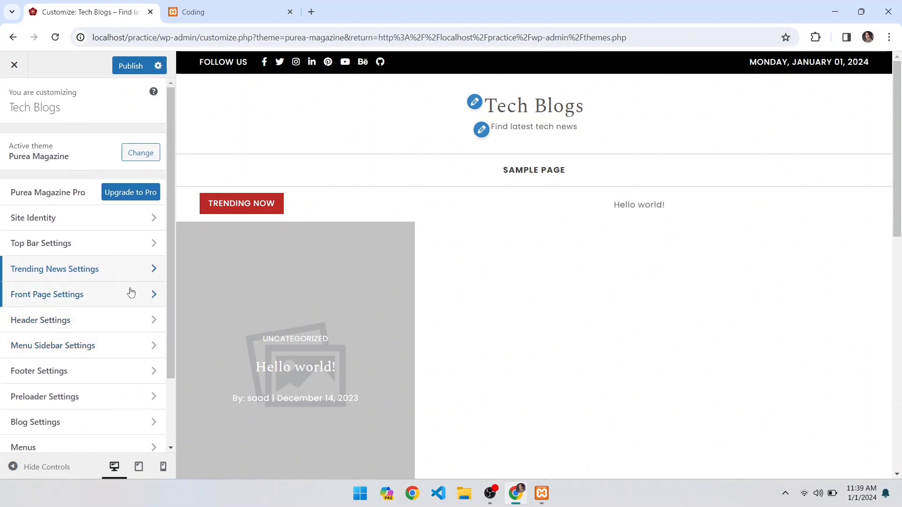
left_click(78, 297)
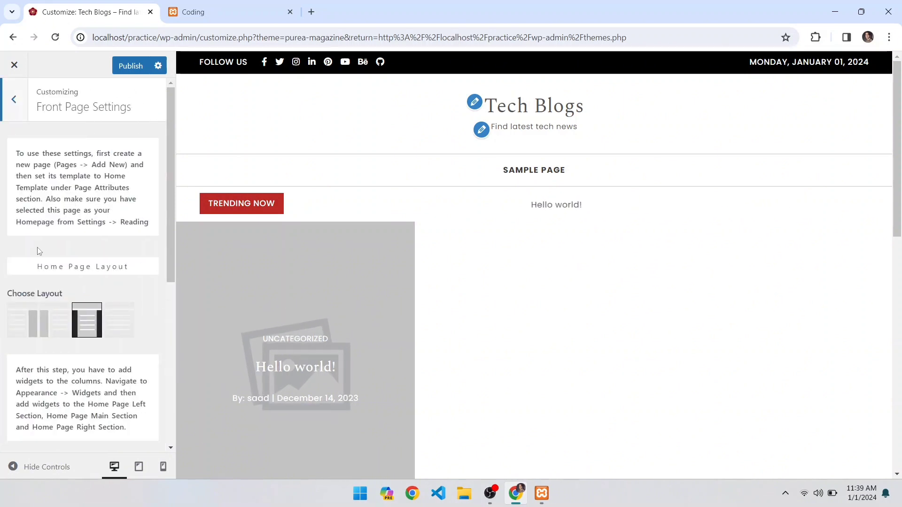
scroll(29, 240, "down", 6)
scroll(29, 241, "up", 4)
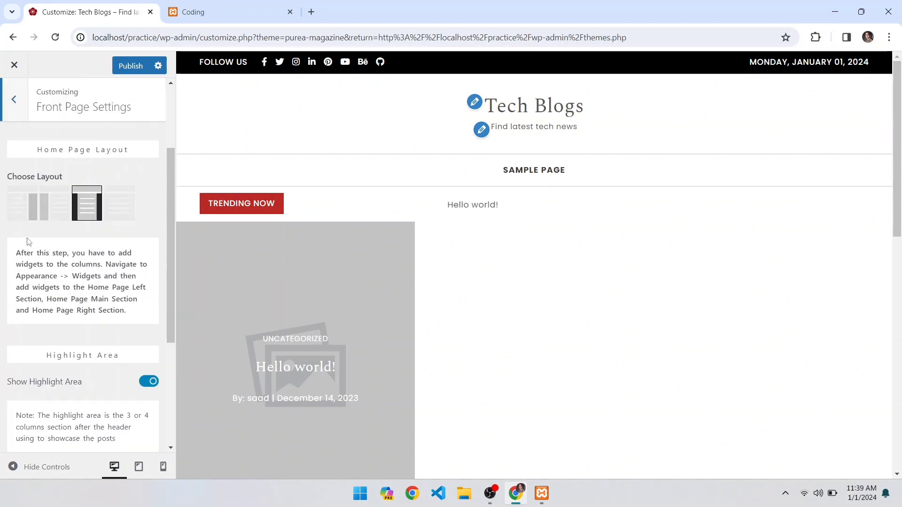
scroll(28, 243, "down", 4)
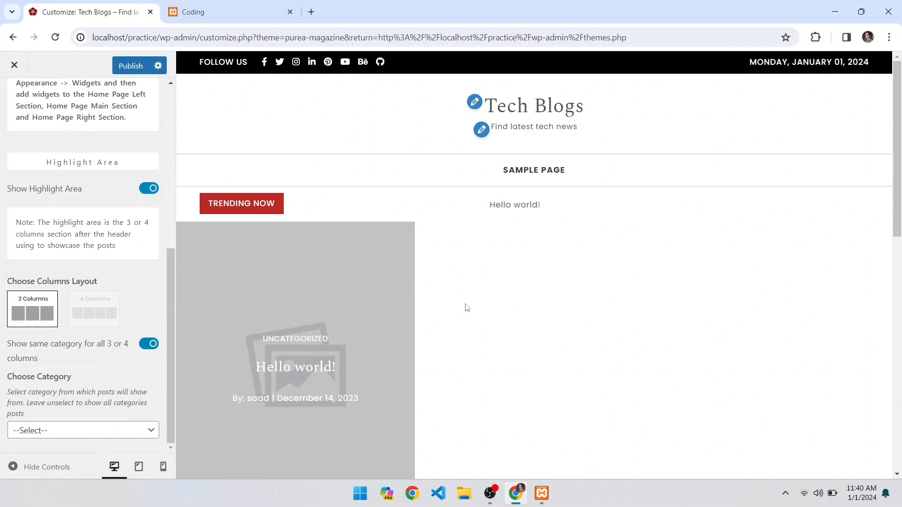
scroll(2, 311, "up", 5)
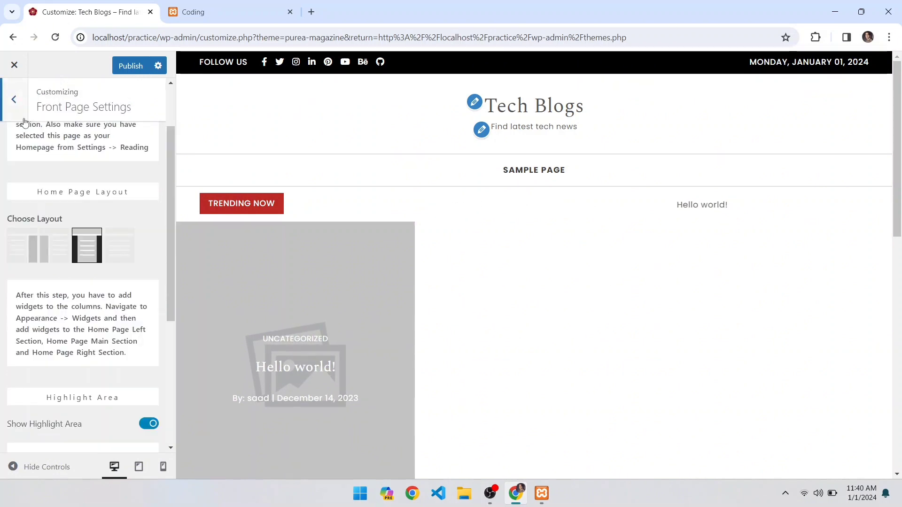
left_click(21, 118)
- Look at the available header styles in the header settings
scroll(114, 258, "down", 1)
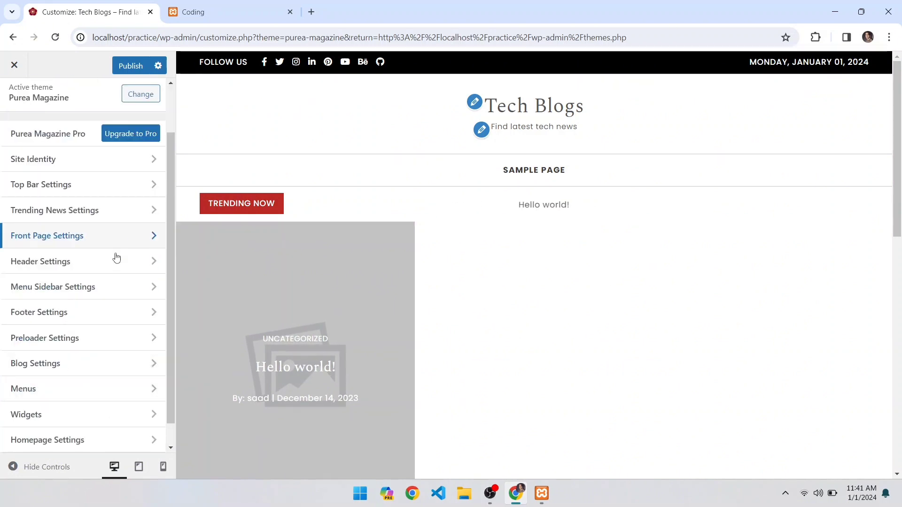
left_click(115, 260)
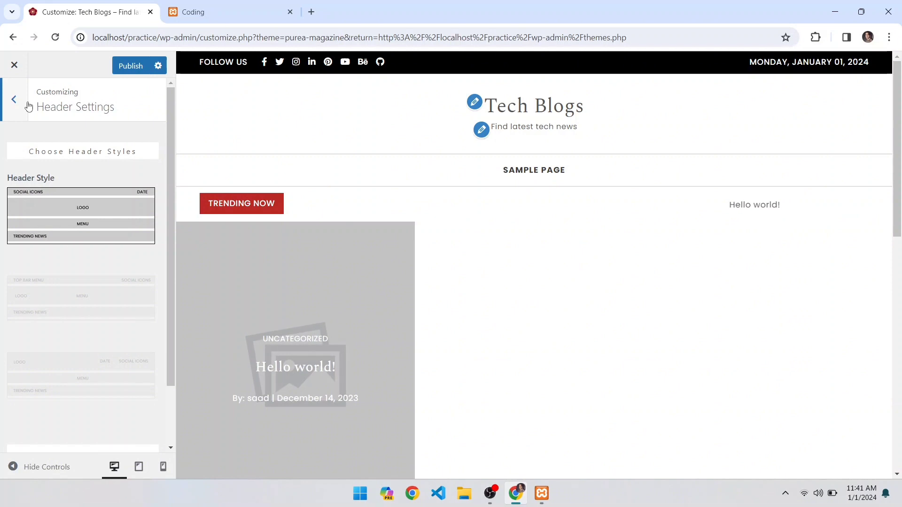
left_click(14, 100)
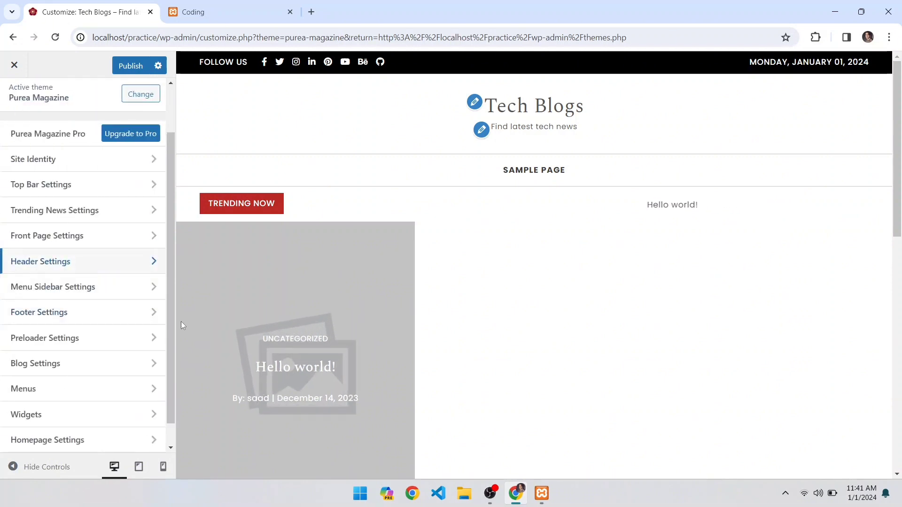
- Turn on the menu sidebar in its settings and open the sidebar in the site preview
left_click(151, 287)
scroll(624, 237, "down", 10)
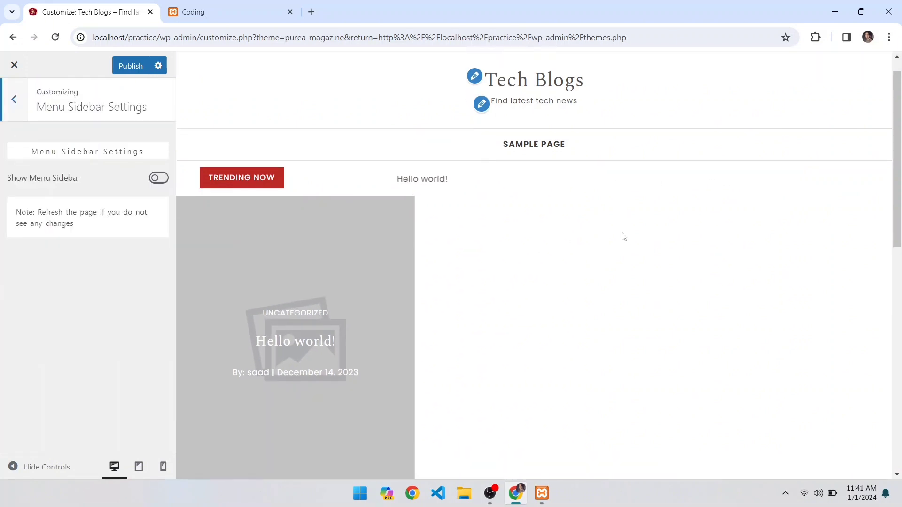
scroll(624, 236, "down", 3)
scroll(623, 236, "up", 15)
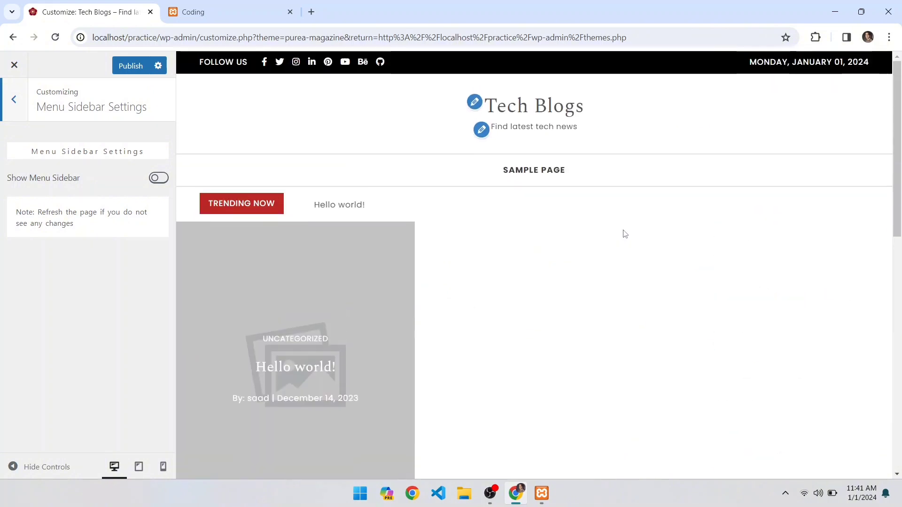
left_click(161, 179)
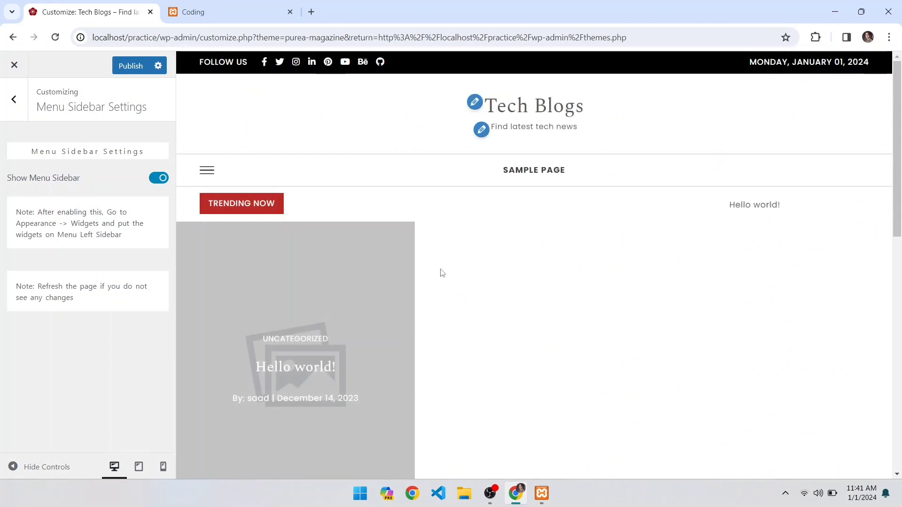
left_click(207, 171)
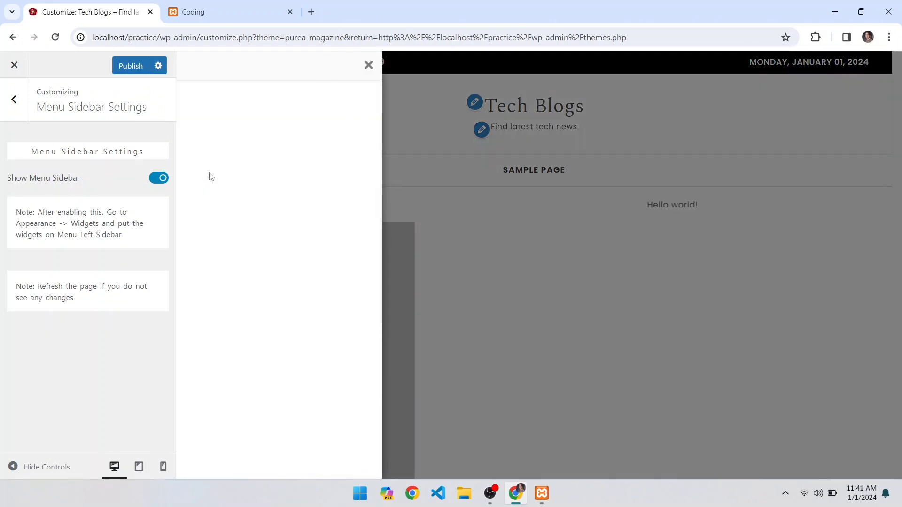
- Close the sidebar in the site preview and turn off the menu sidebar in its settings
left_click(368, 65)
left_click(158, 178)
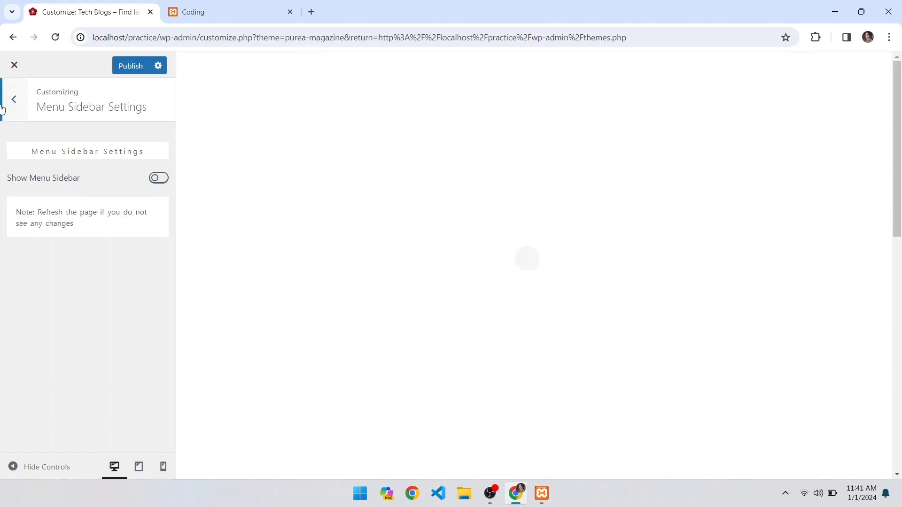
left_click(13, 100)
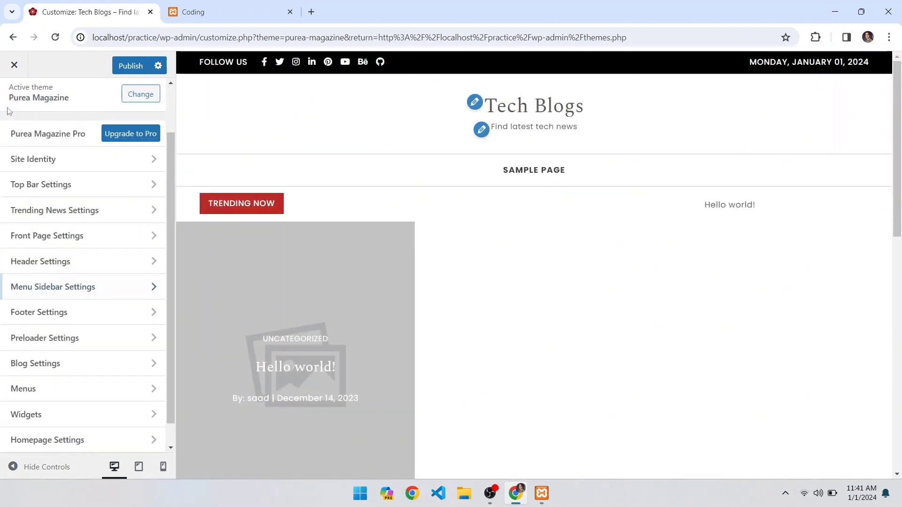
right_click(3, 136)
key("Escape")
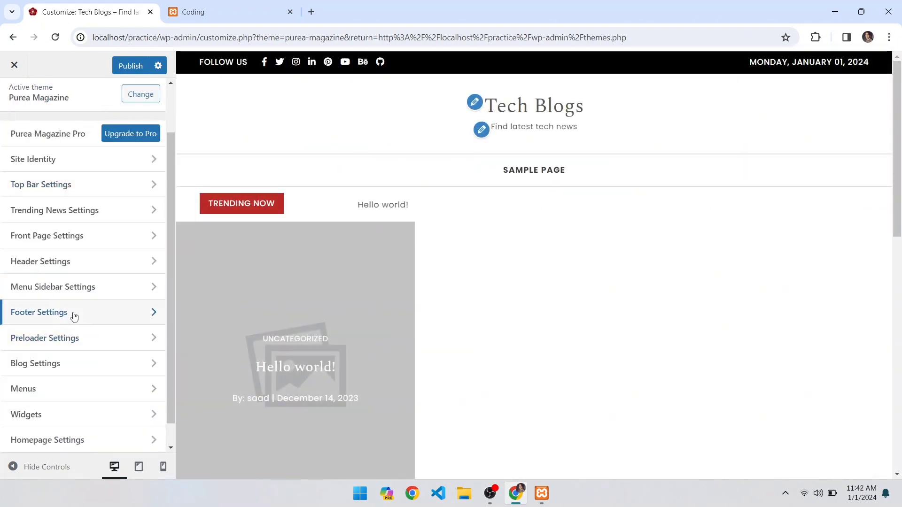
- Set the footer copyright text to "Thanks for visiting" in the footer settings
left_click(74, 316)
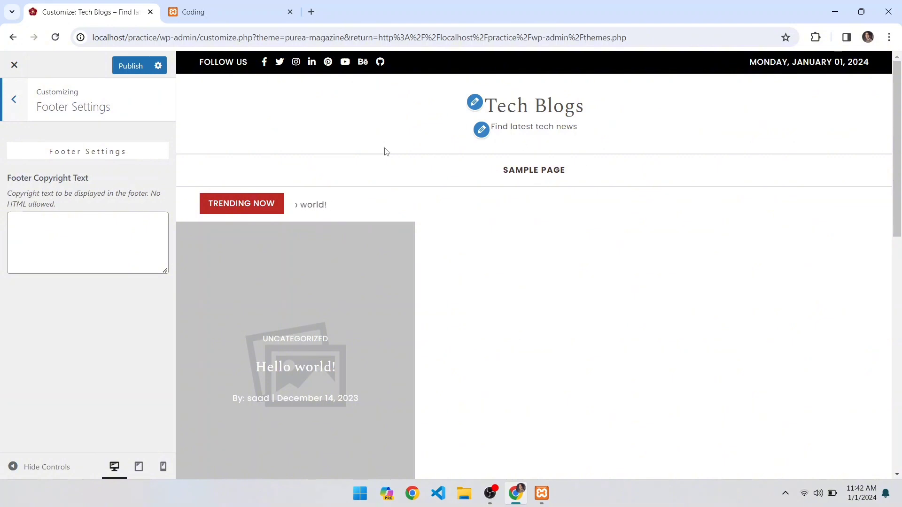
scroll(787, 233, "down", 10)
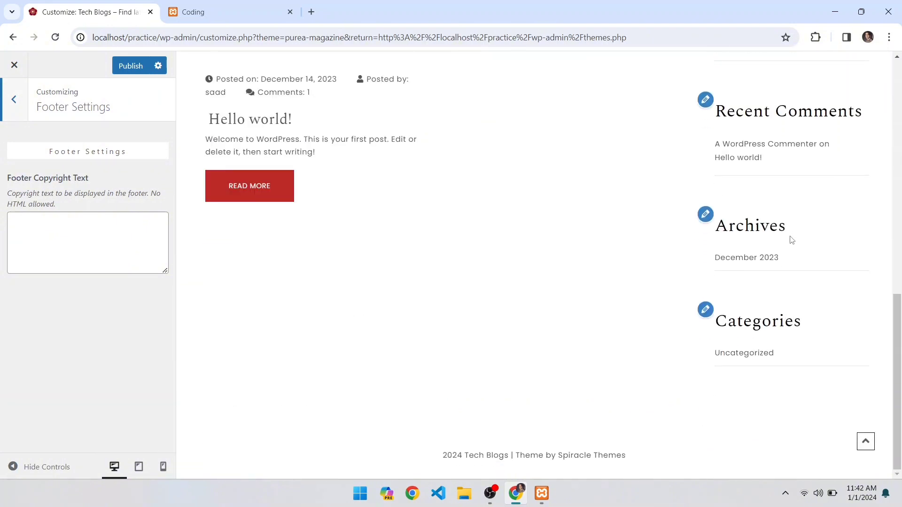
left_click(95, 260)
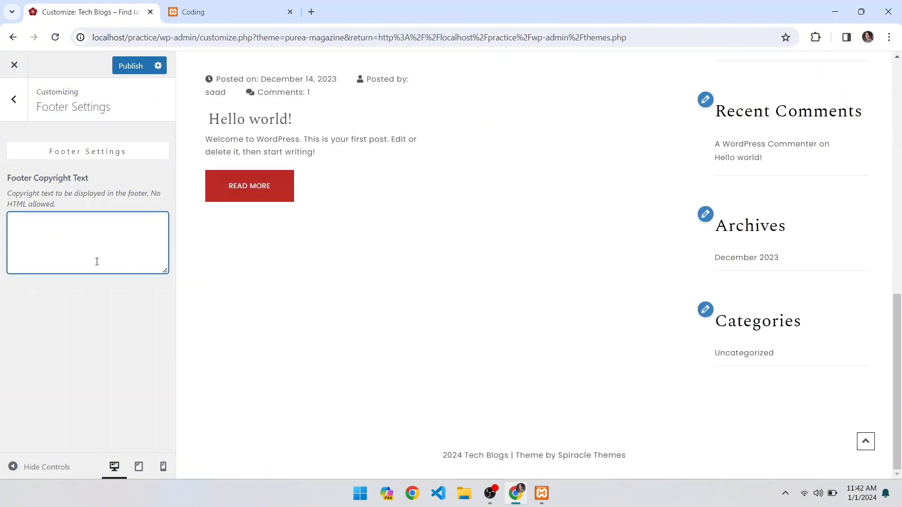
type("Thanks for cvsiting")
key("BackSpace")
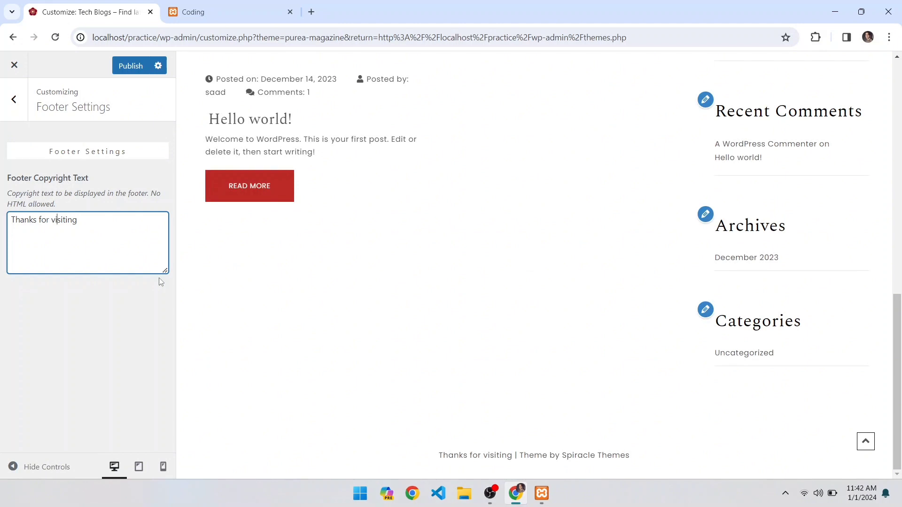
left_click(14, 100)
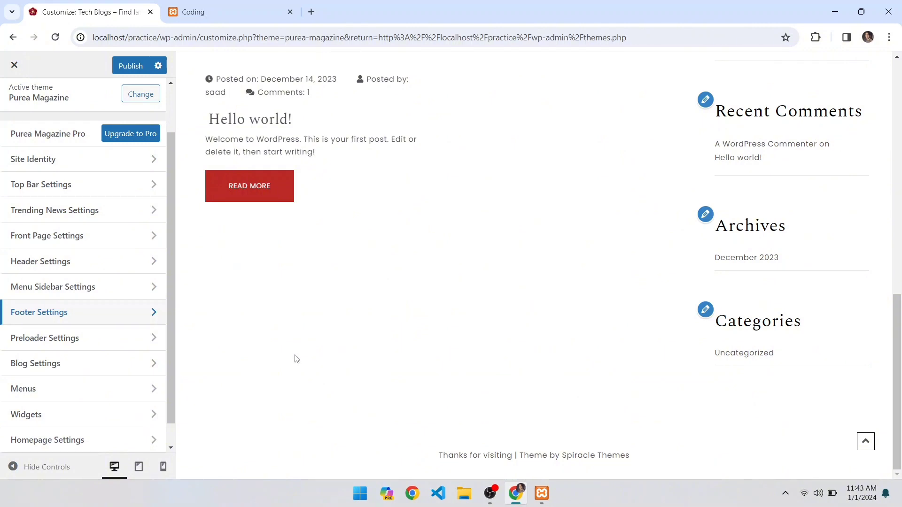
- Reload the live site to watch its page loading, and check the Show Preloader option in the preloader settings
left_click(197, 12)
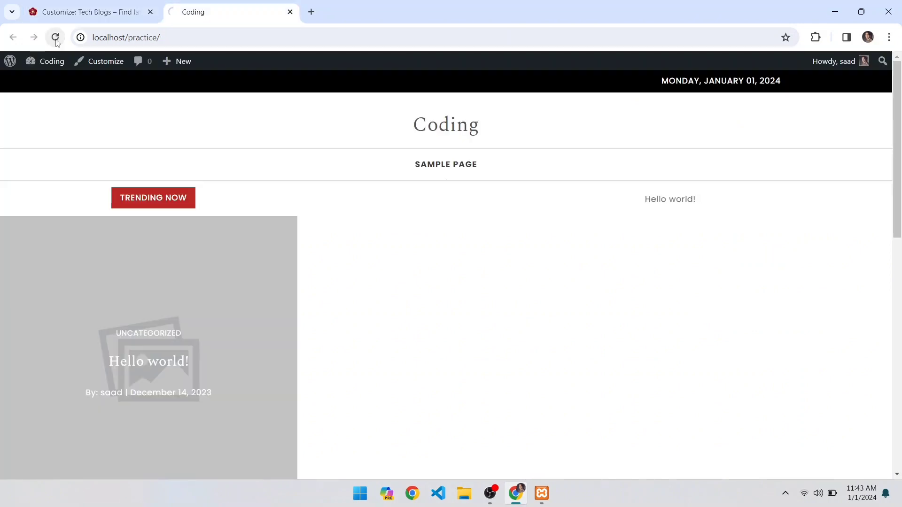
left_click(55, 37)
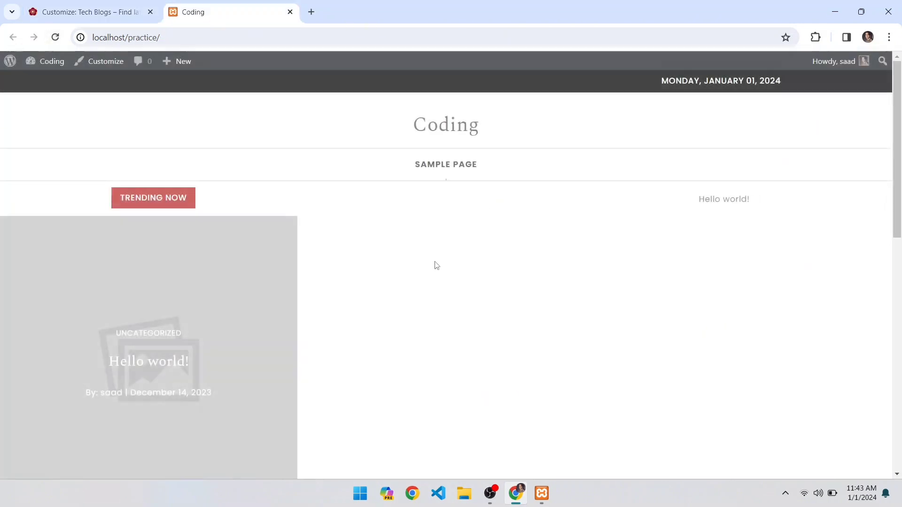
left_click(112, 4)
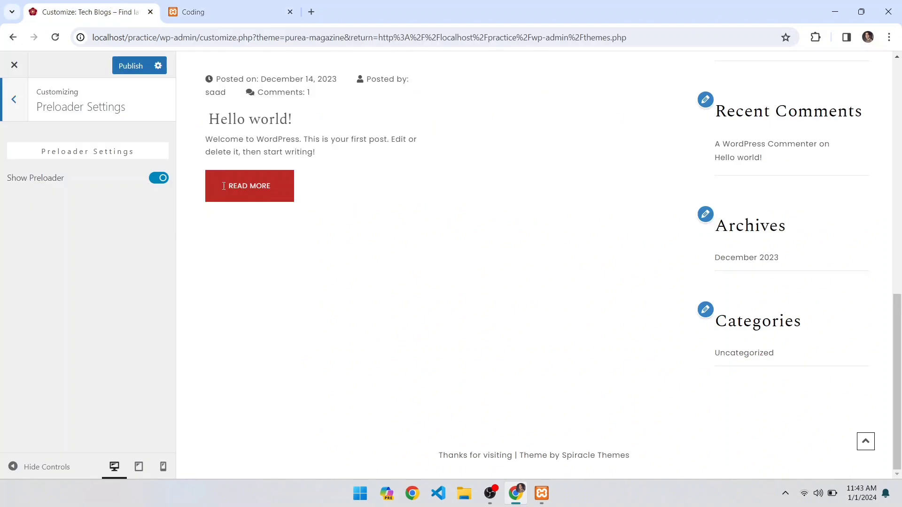
left_click(15, 97)
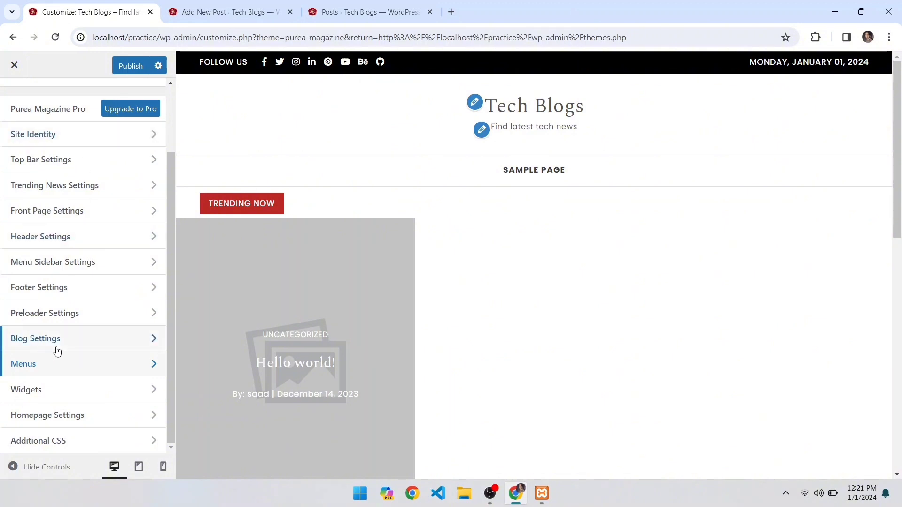
- Try hiding the post date in the blog's post settings and turn it back on
left_click(56, 352)
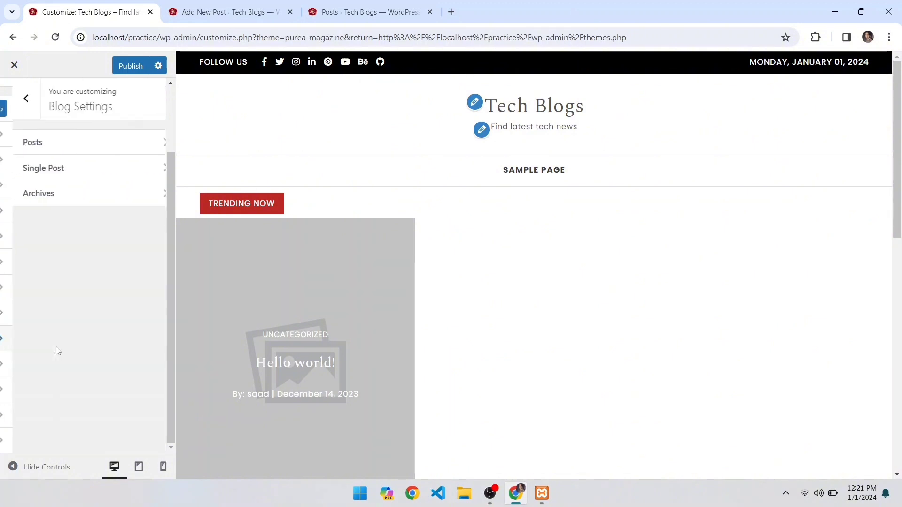
left_click(88, 142)
scroll(596, 354, "down", 4)
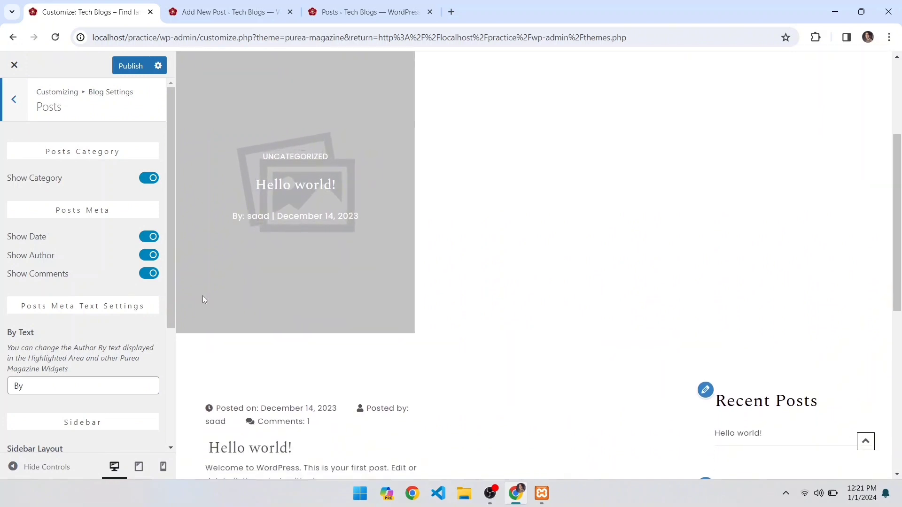
scroll(141, 237, "down", 1)
left_click(150, 226)
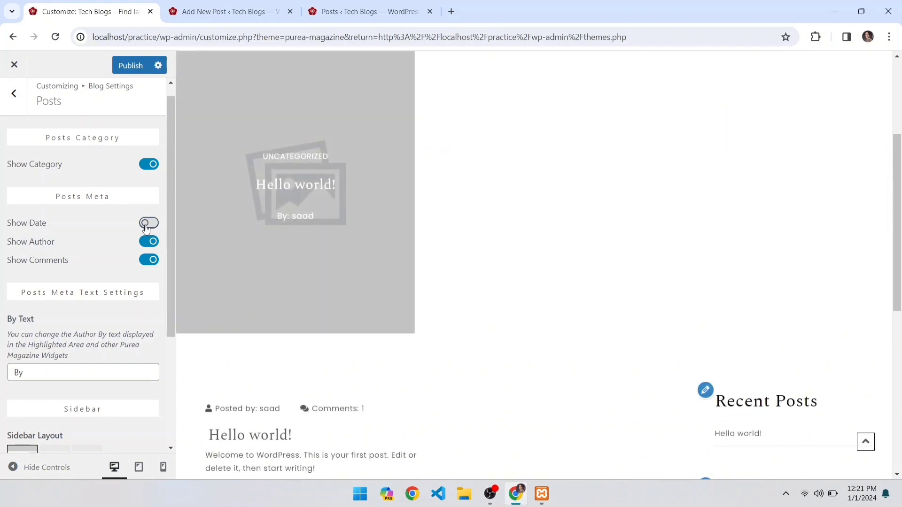
left_click(146, 229)
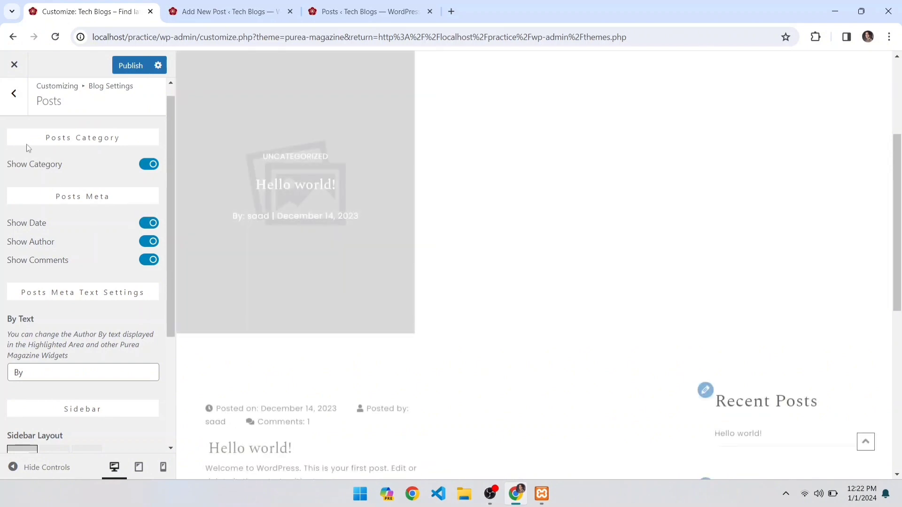
left_click(15, 105)
left_click(15, 109)
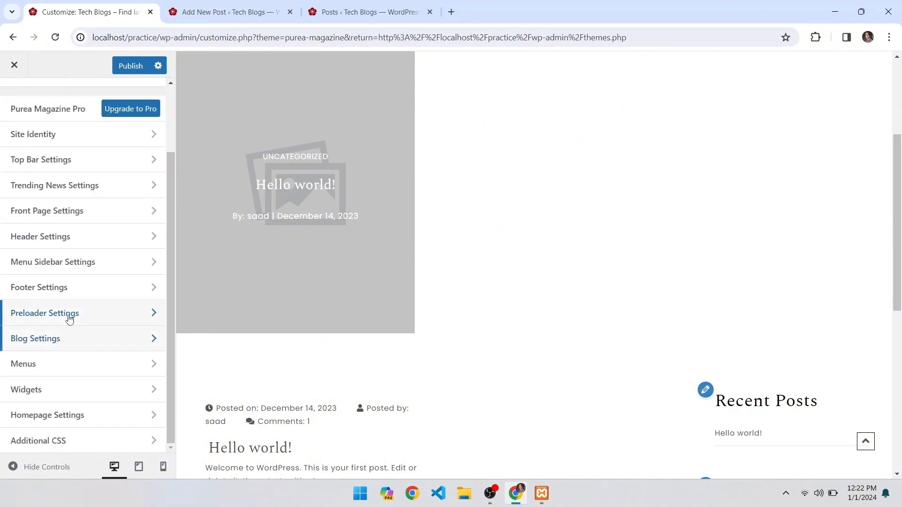
- Create a new navigation menu named "Main" without assigning it a location
left_click(52, 366)
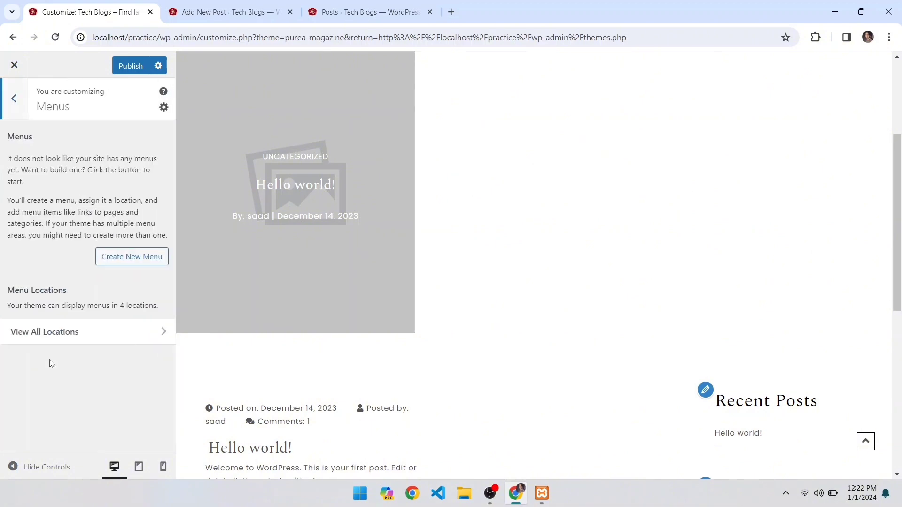
left_click(134, 258)
scroll(337, 205, "up", 4)
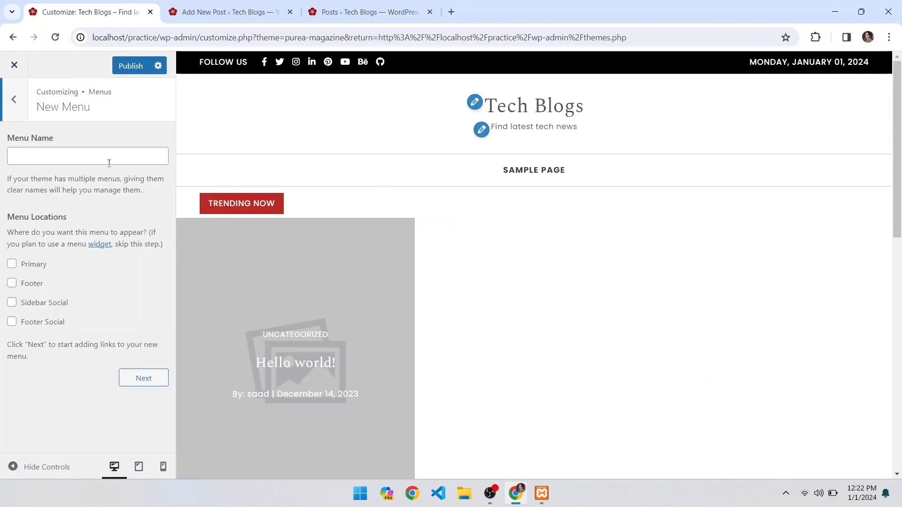
left_click(41, 156)
type("Main")
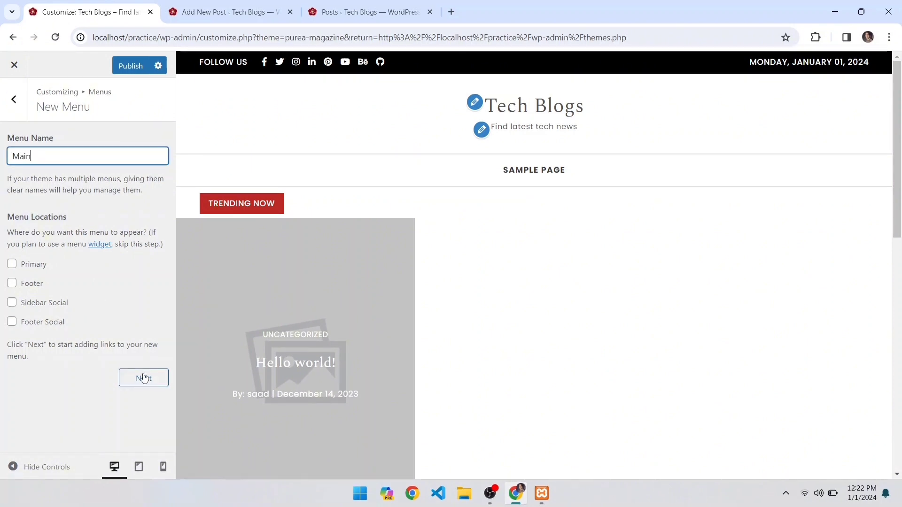
left_click(144, 378)
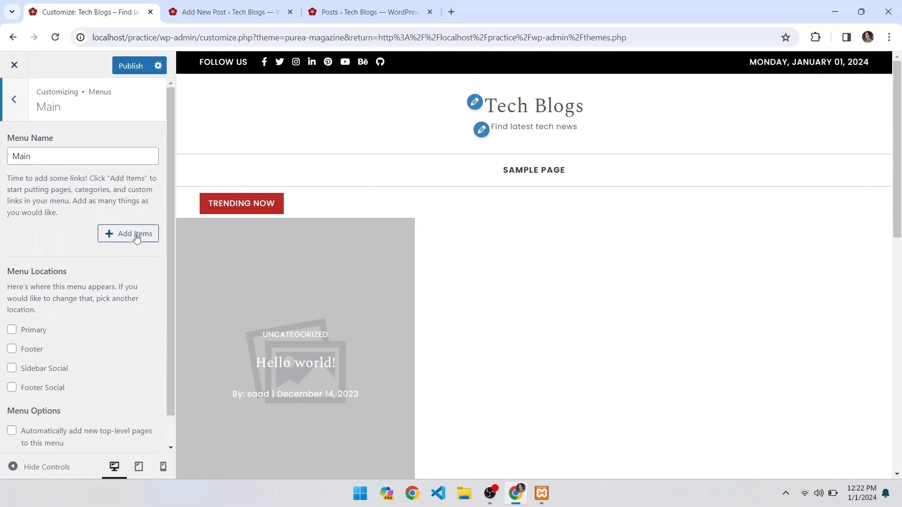
- Look at the pages and posts that can be added to the Main menu, and return to the main customizer list
left_click(135, 235)
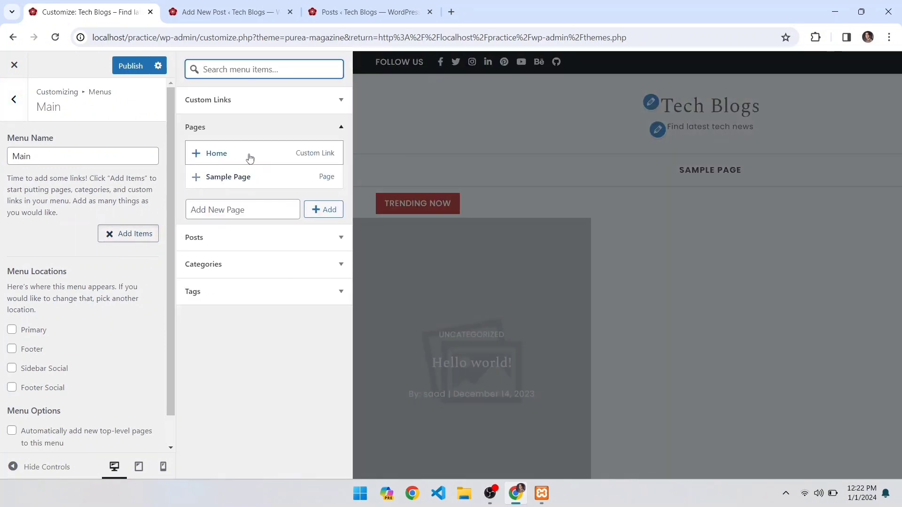
left_click(310, 126)
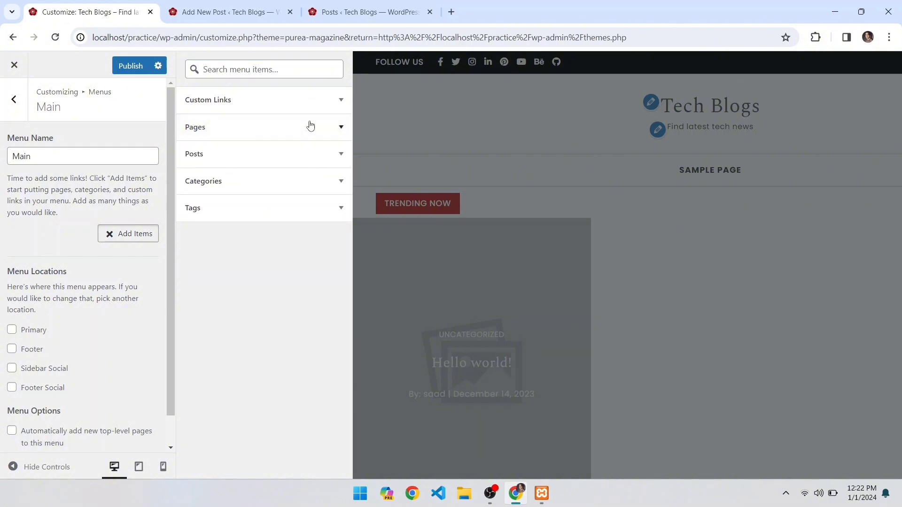
left_click(310, 126)
left_click(226, 244)
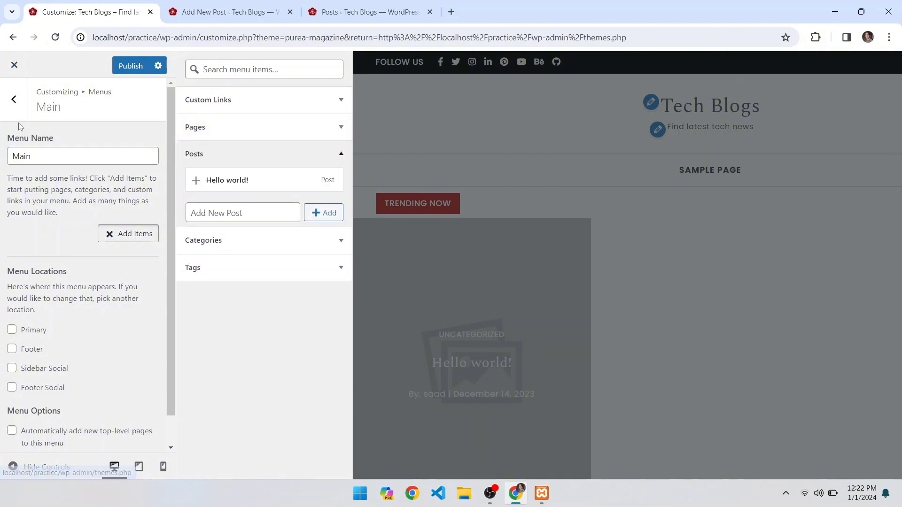
double_click(15, 102)
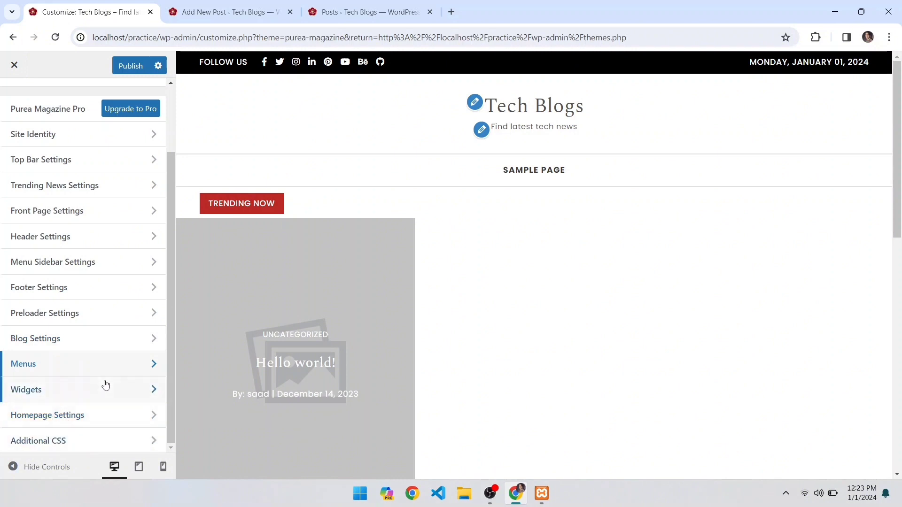
- Switch to the WordPress admin posts page and visit the live Tech Blogs site from there
scroll(135, 302, "up", 2)
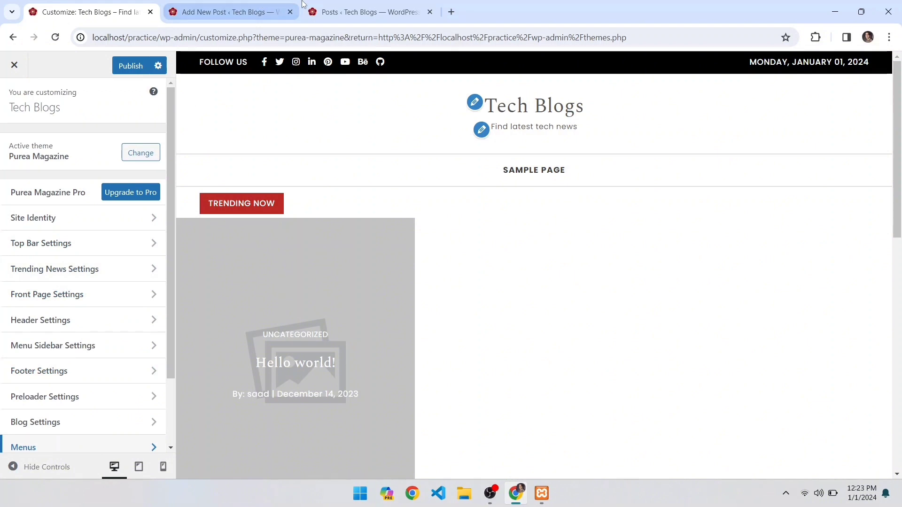
left_click(339, 12)
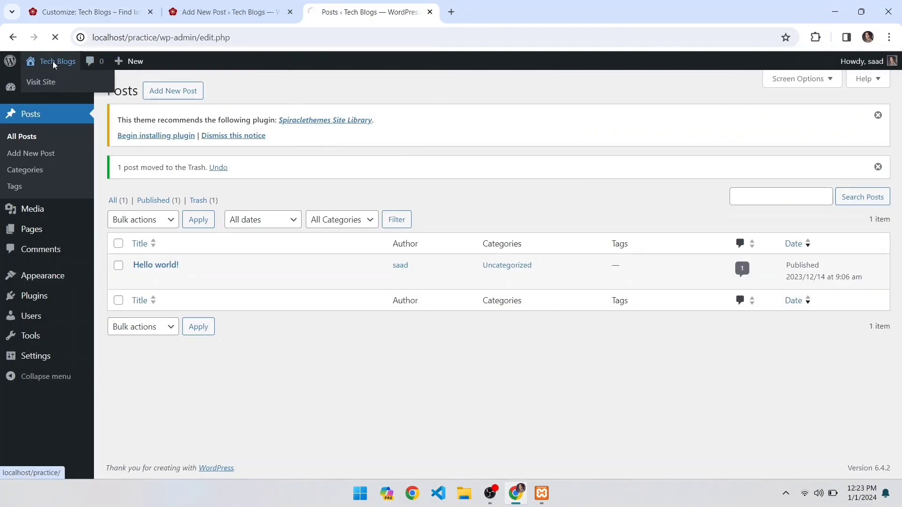
left_click(52, 61)
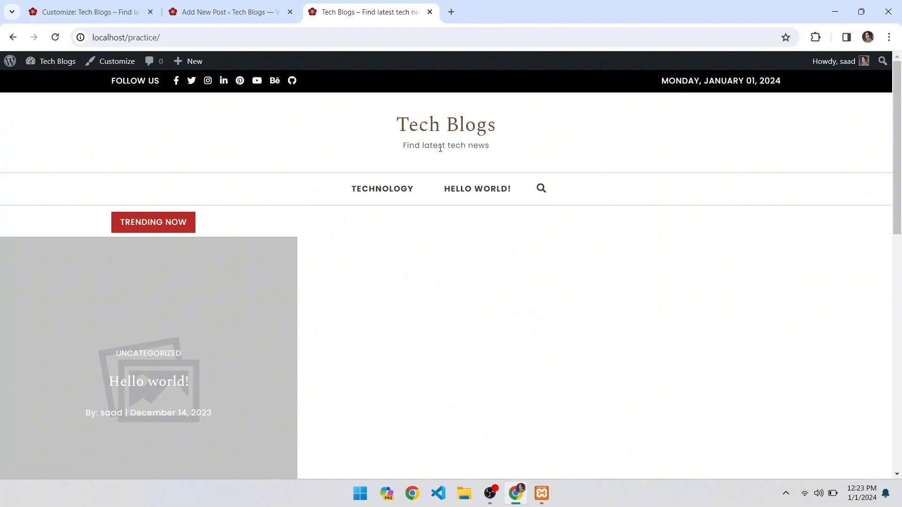
- Return to the admin dashboard and start a new post titled "Benefits of CHATGPT"
mouse_move(50, 64)
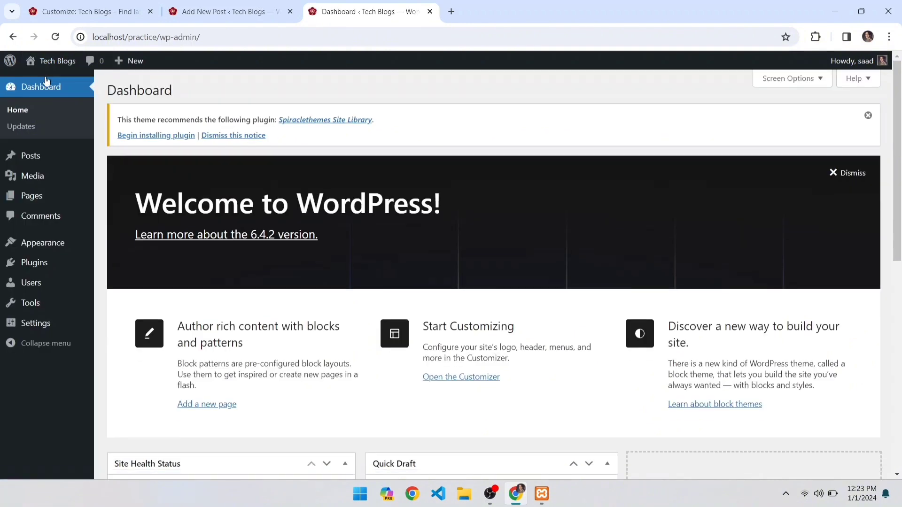
left_click(31, 157)
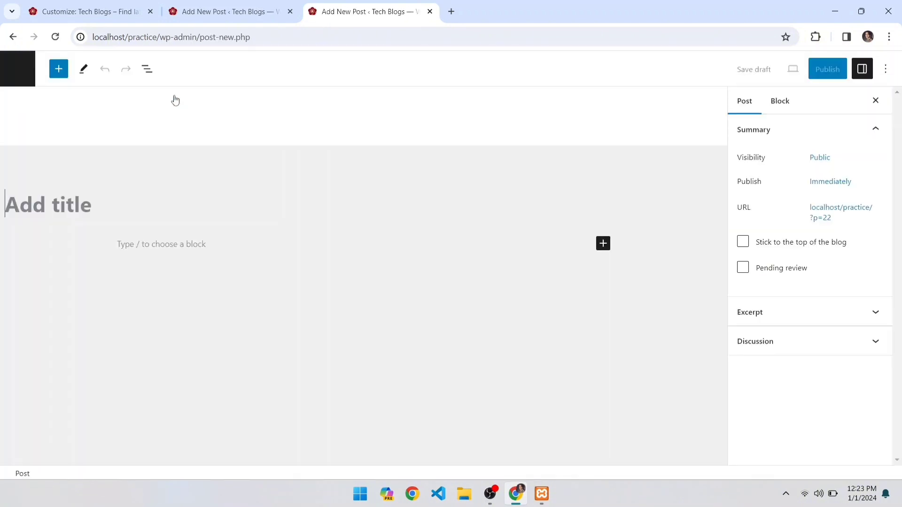
left_click(112, 207)
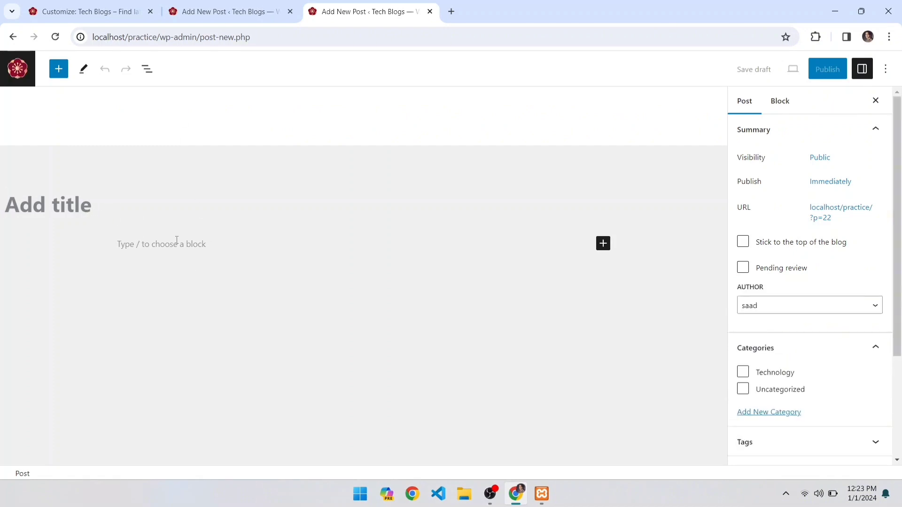
type("Benef")
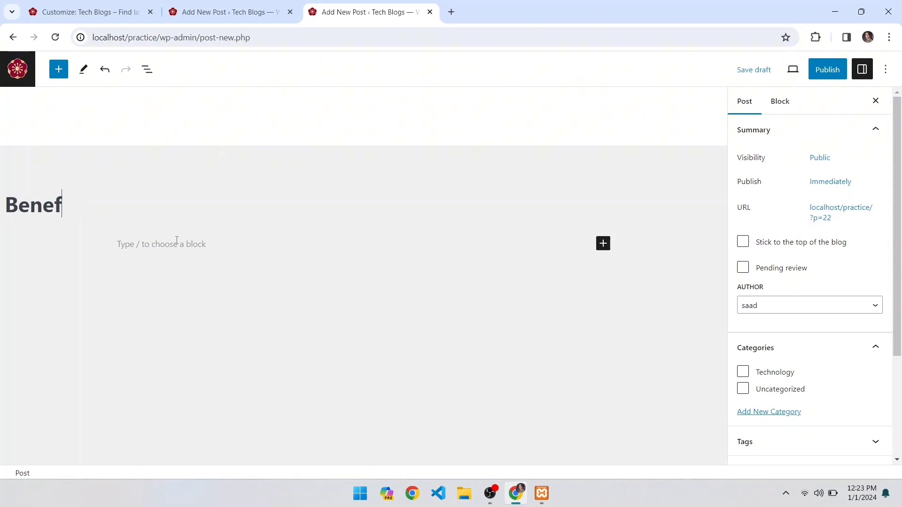
type("its of C")
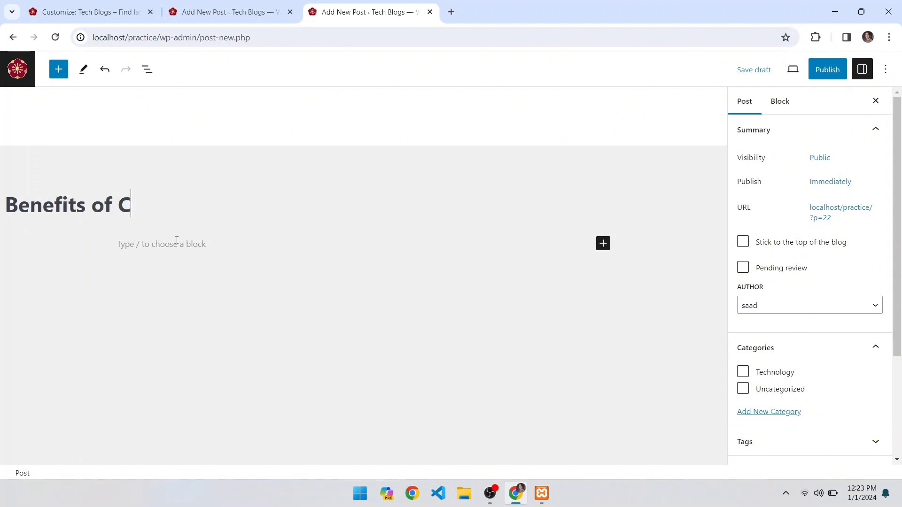
type("HATGPT")
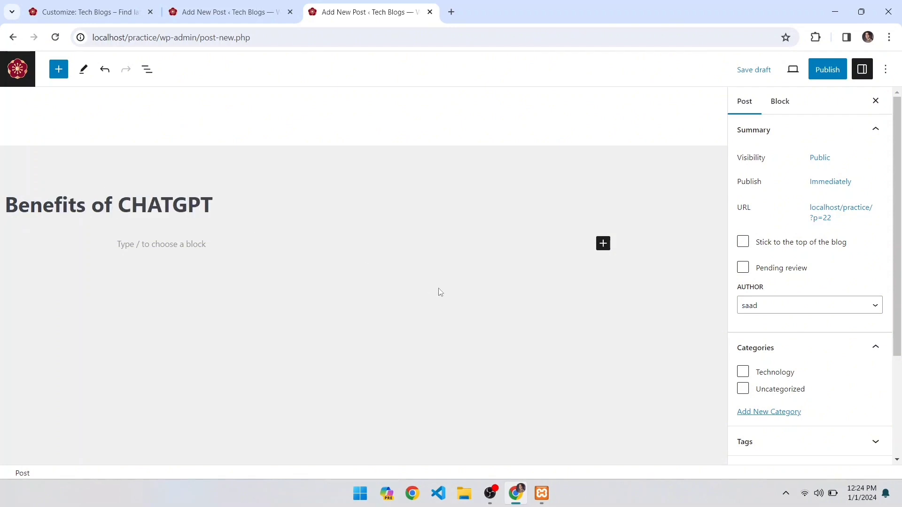
- Browse the full library of available blocks and write the paragraph "FVYTT HVTYYTFTYC" as the post's body
left_click(604, 244)
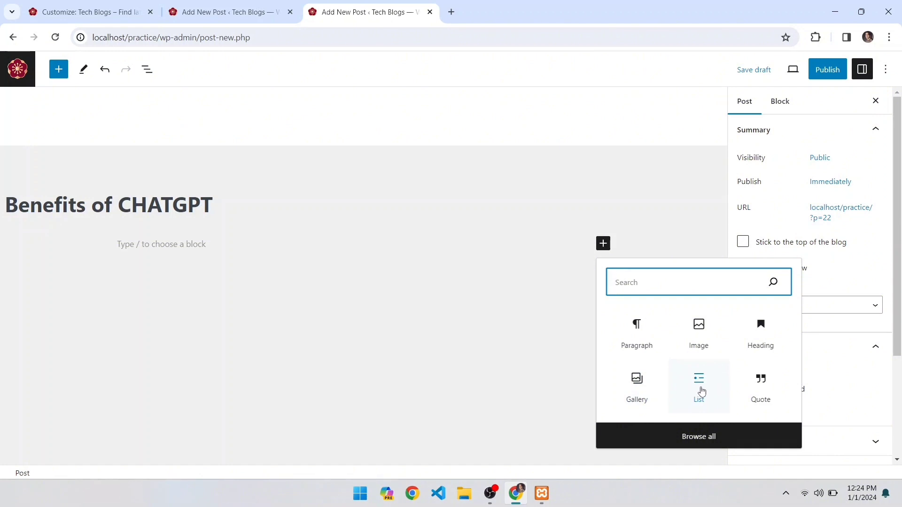
left_click(698, 436)
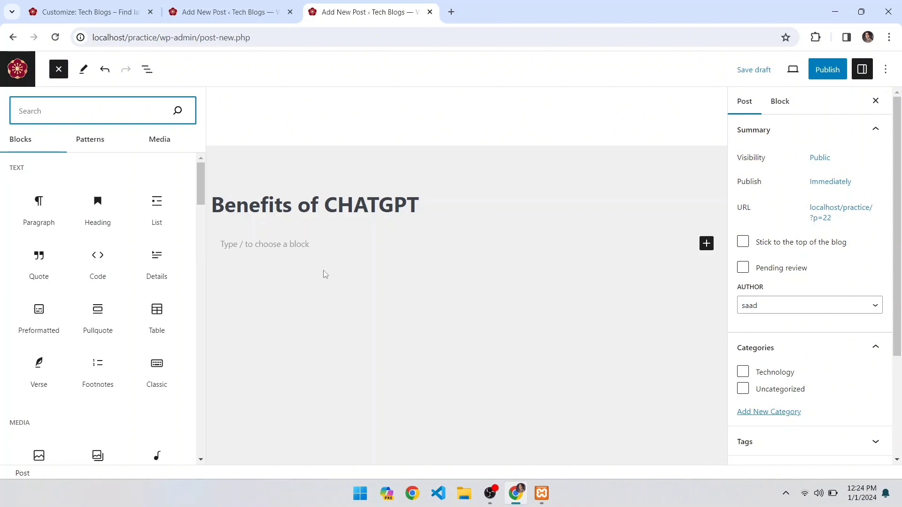
scroll(75, 281, "down", 10)
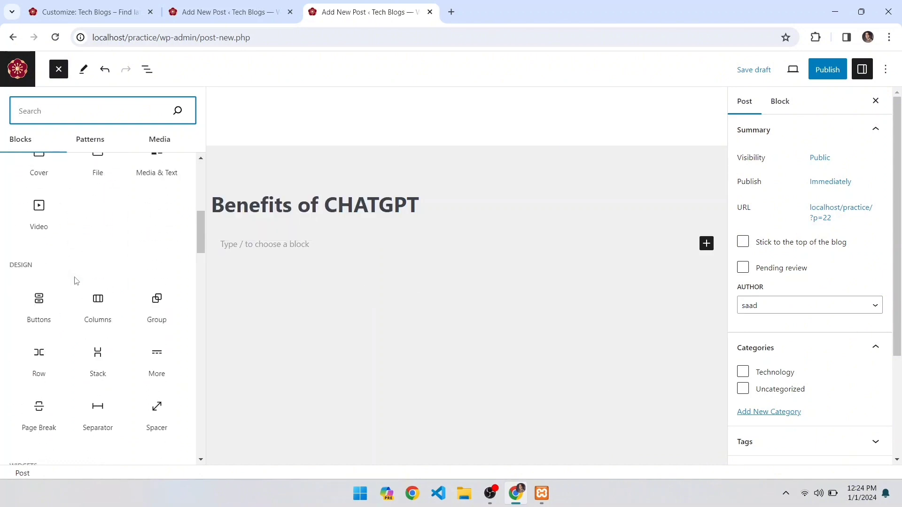
scroll(75, 281, "down", 2)
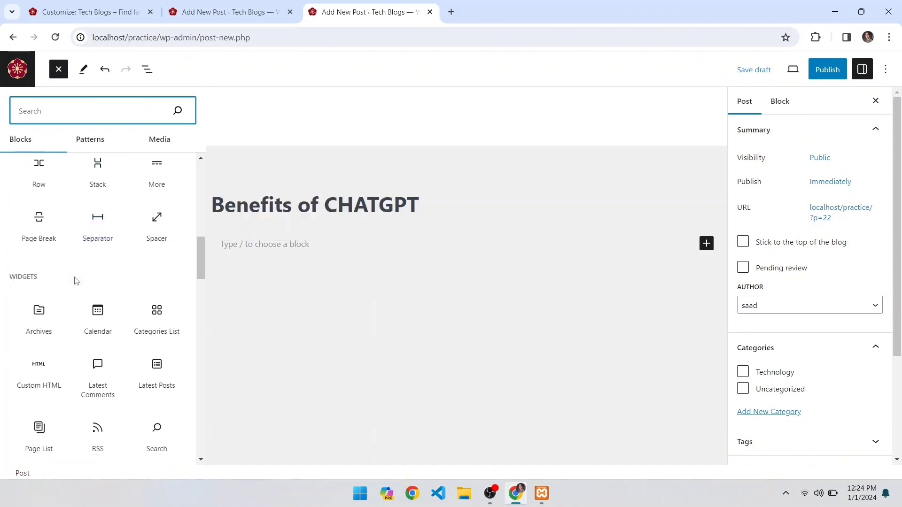
left_click(255, 256)
left_click(219, 241)
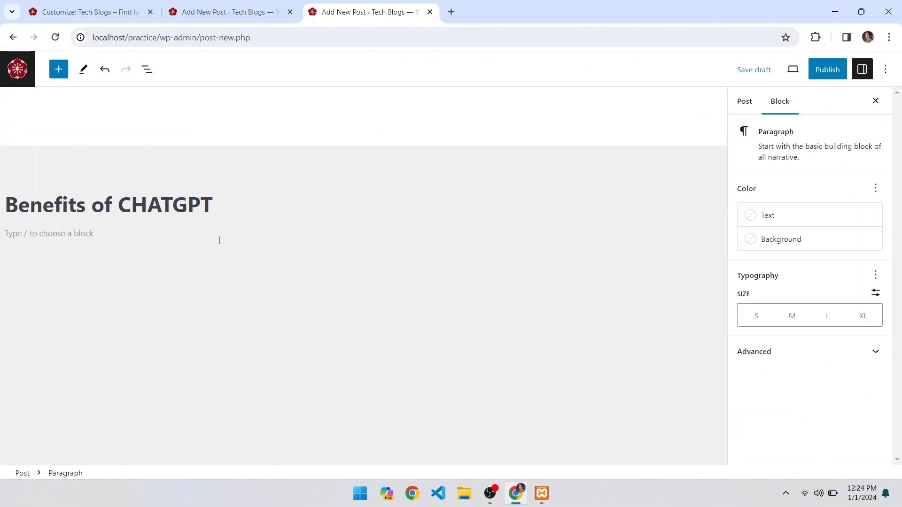
type("FVYTT HVTYYYTFTYC")
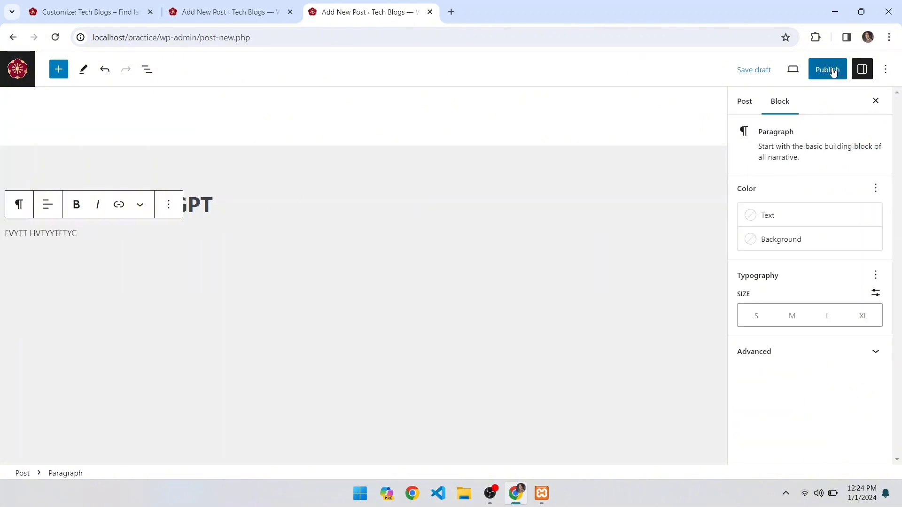
- Look at the tag and visibility options in the pre-publish checks, and cancel publishing
left_click(832, 70)
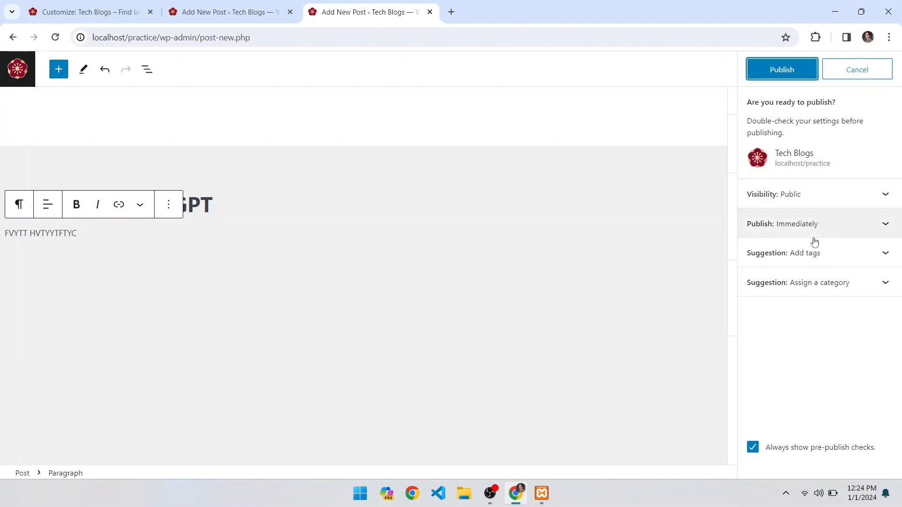
left_click(810, 256)
left_click(795, 346)
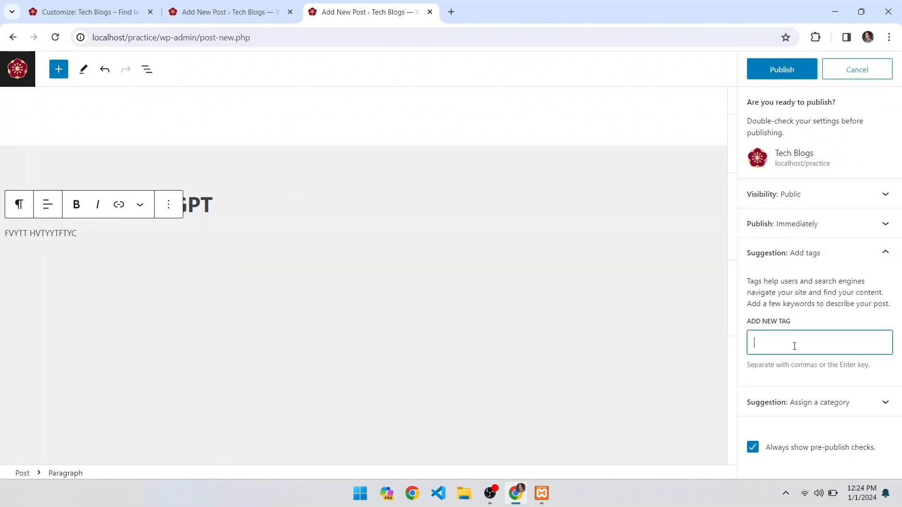
left_click(801, 196)
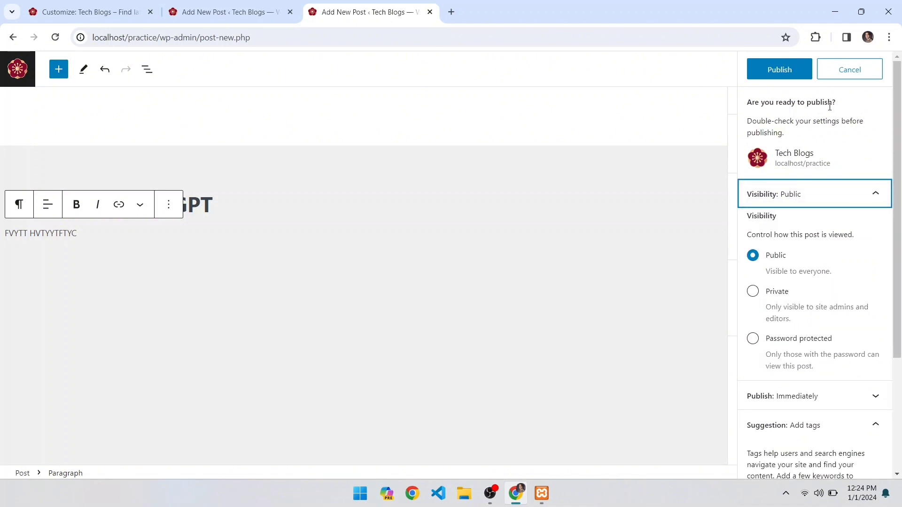
left_click(833, 71)
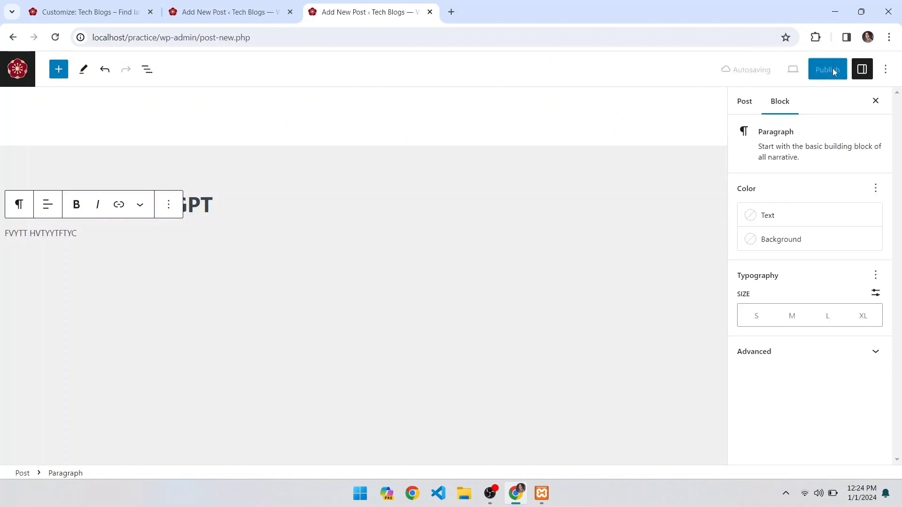
- Create a new category named "tECHONOLGY" in the post settings, without a parent category
left_click(746, 102)
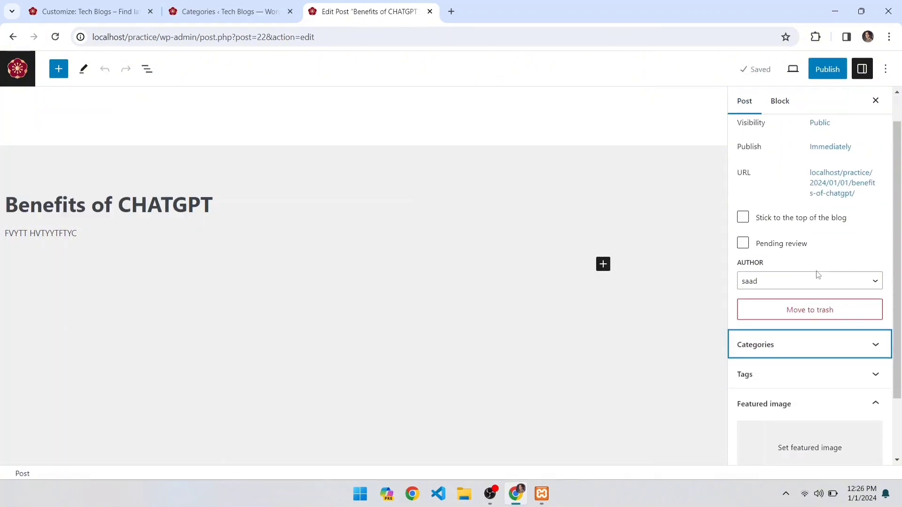
scroll(820, 282, "down", 1)
left_click(835, 308)
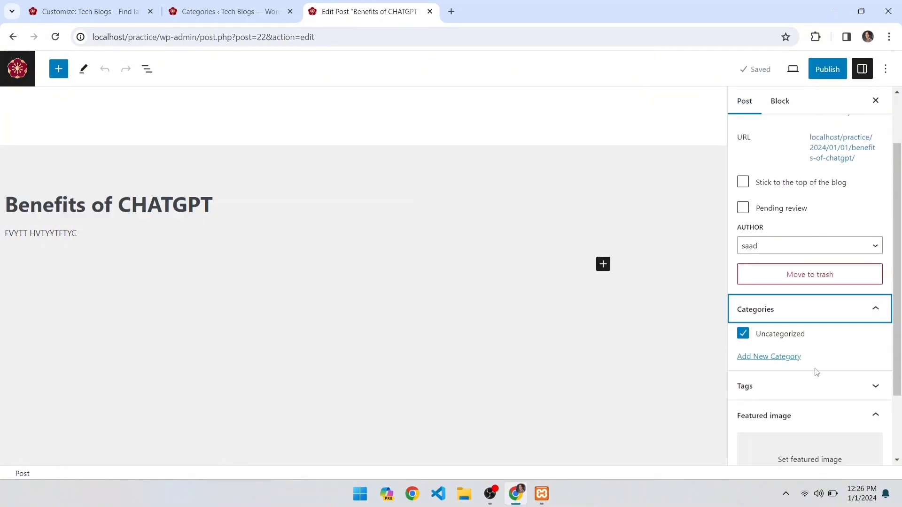
left_click(763, 358)
left_click(769, 398)
type("tECHNOLGY")
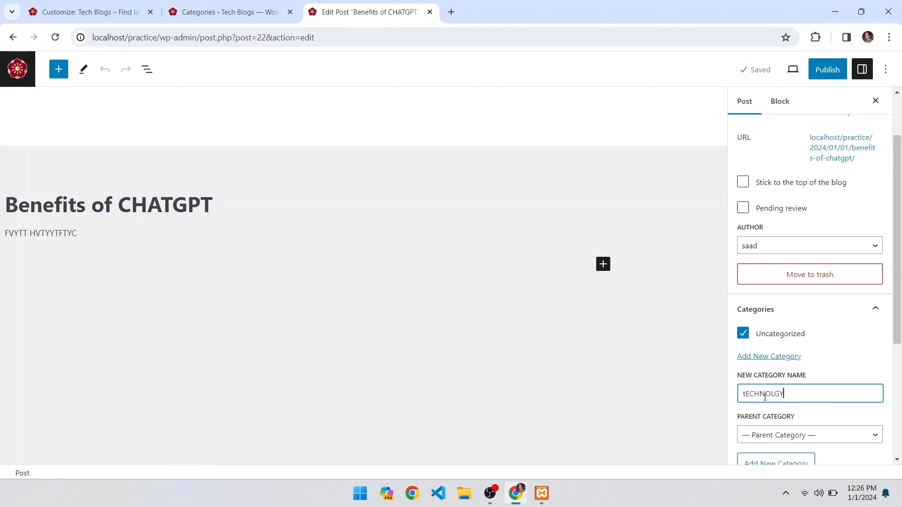
scroll(863, 402, "down", 1)
left_click(763, 368)
type("O")
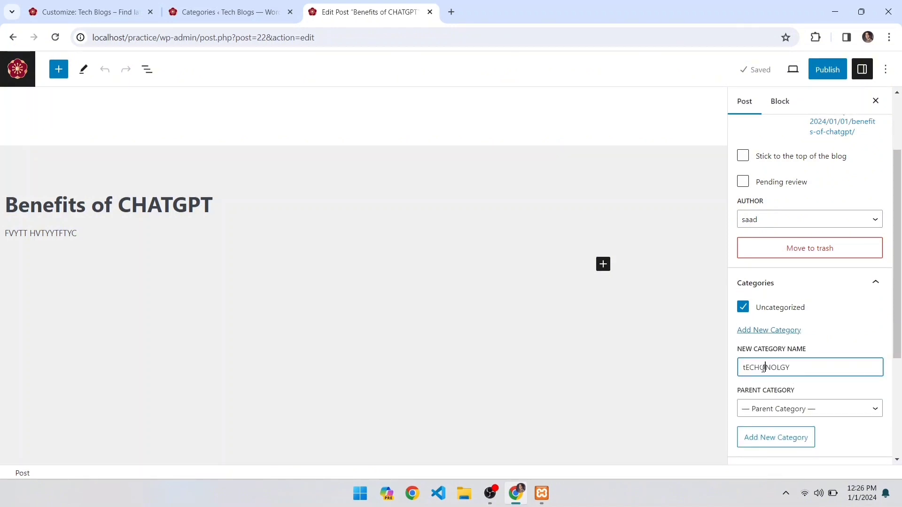
left_click(771, 437)
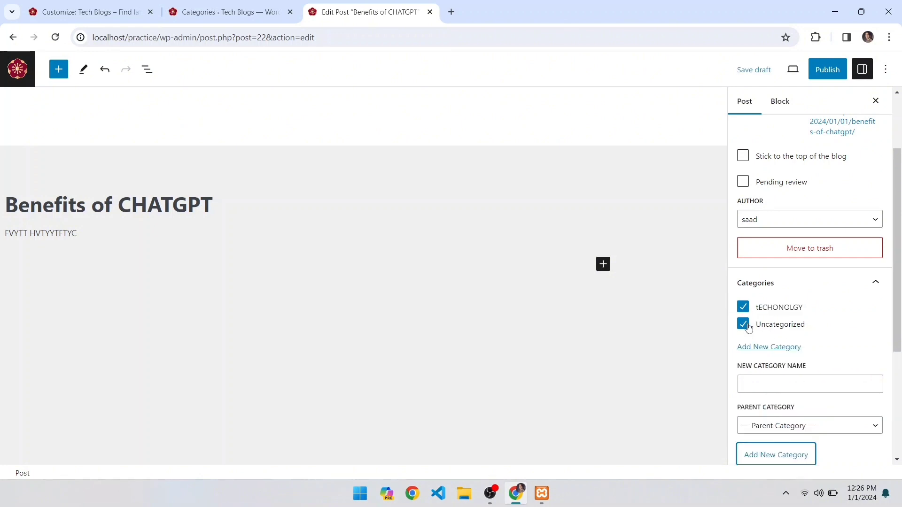
- Remove the post from the Uncategorized category and publish it
left_click(743, 325)
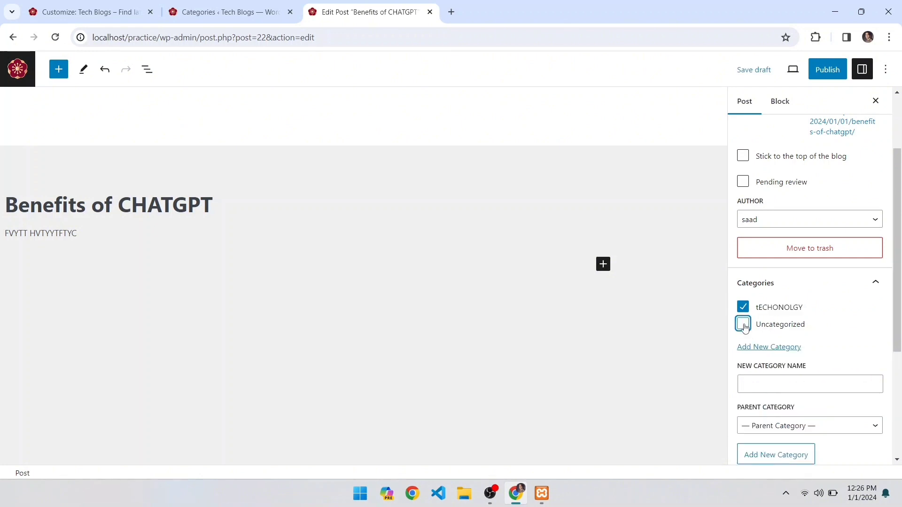
left_click(823, 75)
left_click(789, 69)
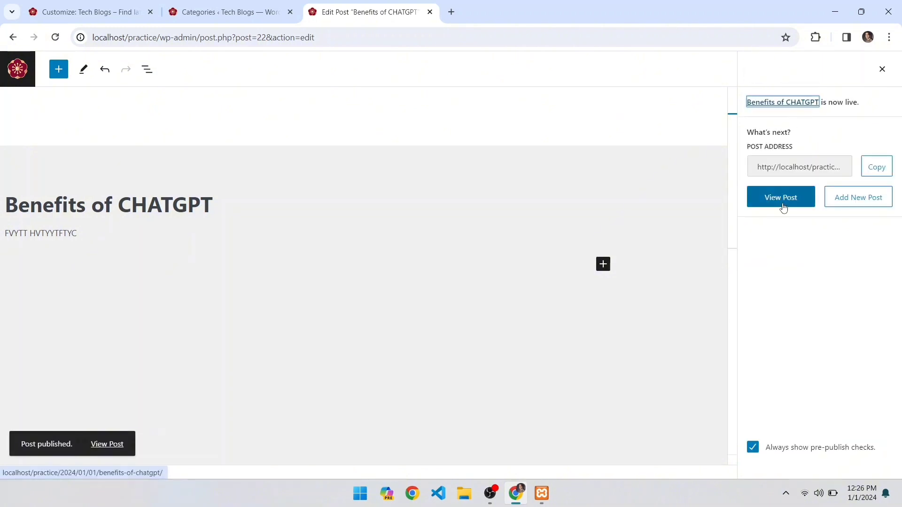
- View the published "Benefits of CHATGPT" post with its category label, and check the live site's homepage
left_click(782, 204)
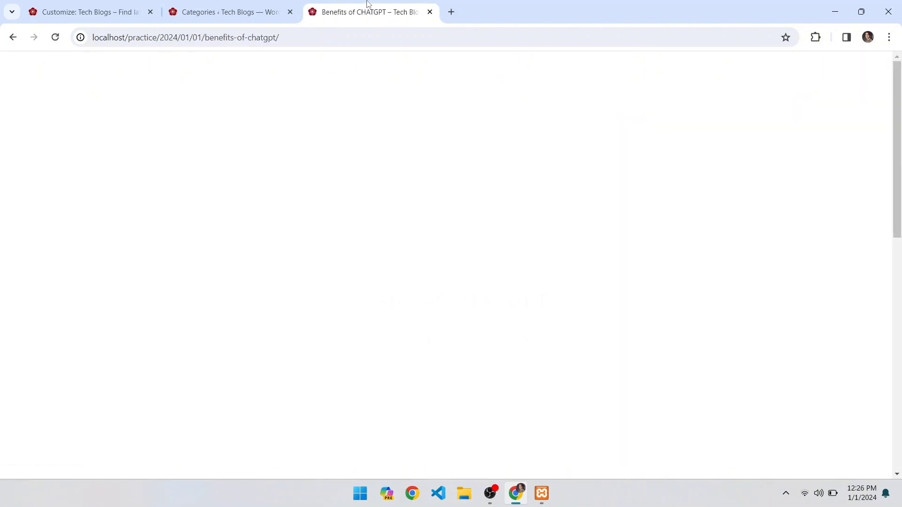
scroll(416, 284, "down", 1)
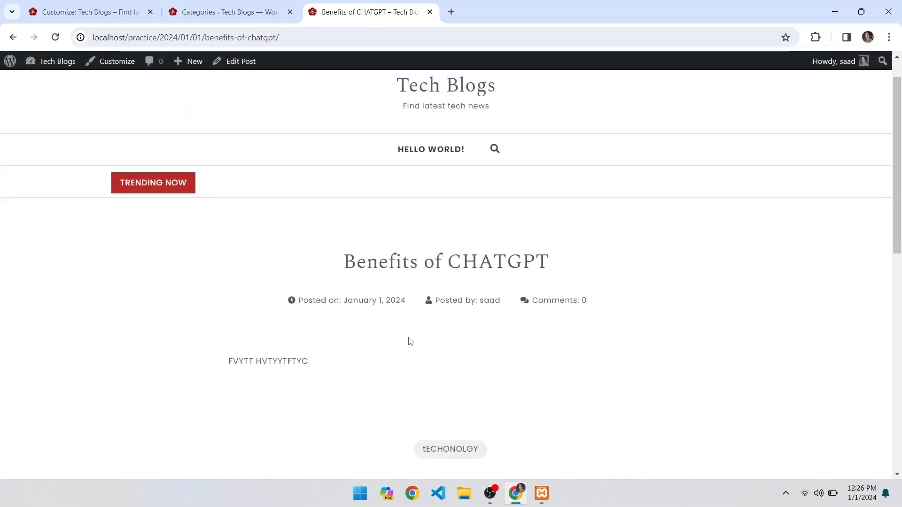
scroll(410, 342, "down", 3)
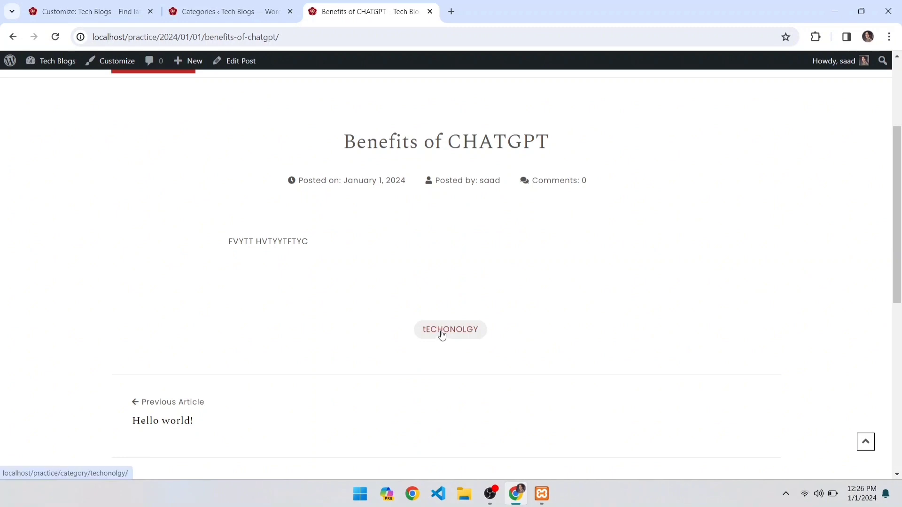
scroll(413, 286, "up", 4)
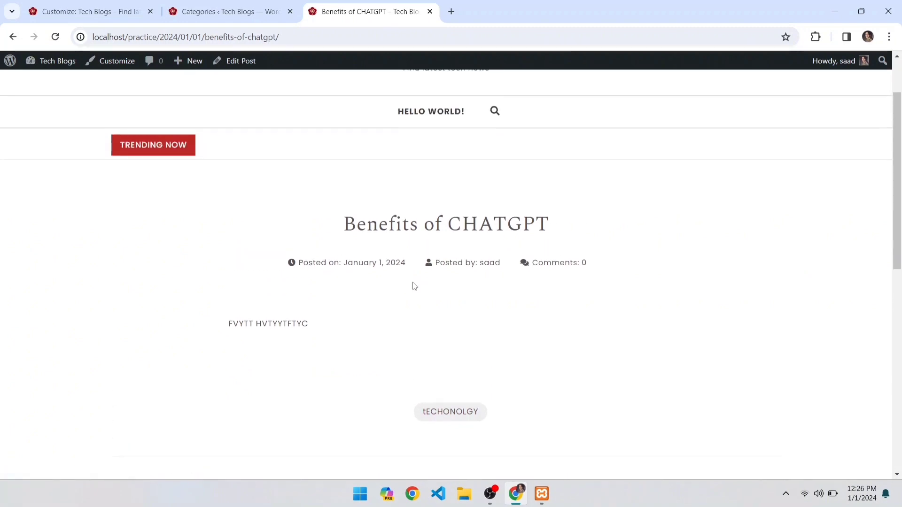
left_click(420, 130)
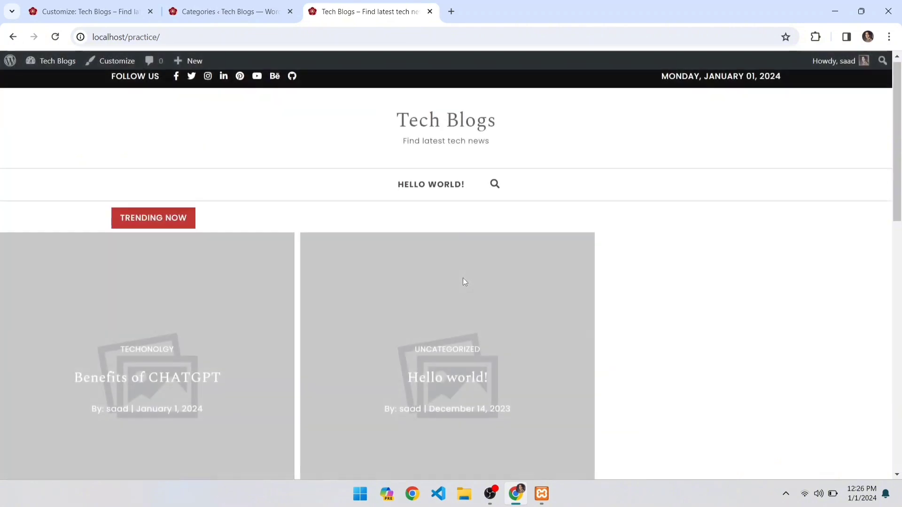
scroll(463, 278, "down", 2)
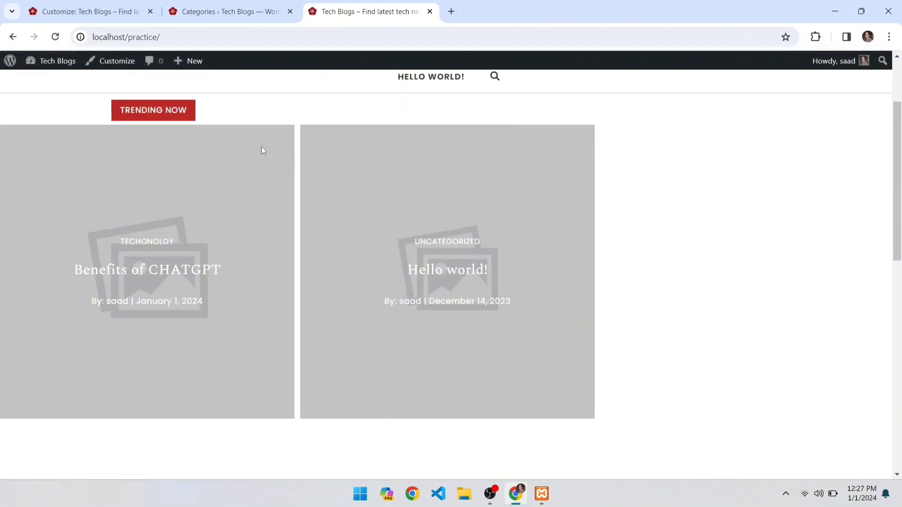
- Switch to the WordPress admin and open the "Benefits of CHATGPT" post for editing from the posts list
left_click(229, 10)
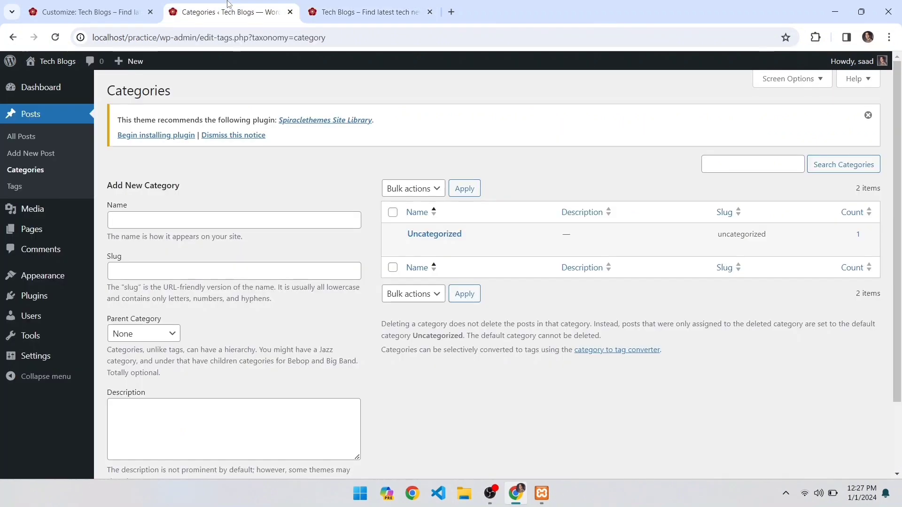
left_click(31, 121)
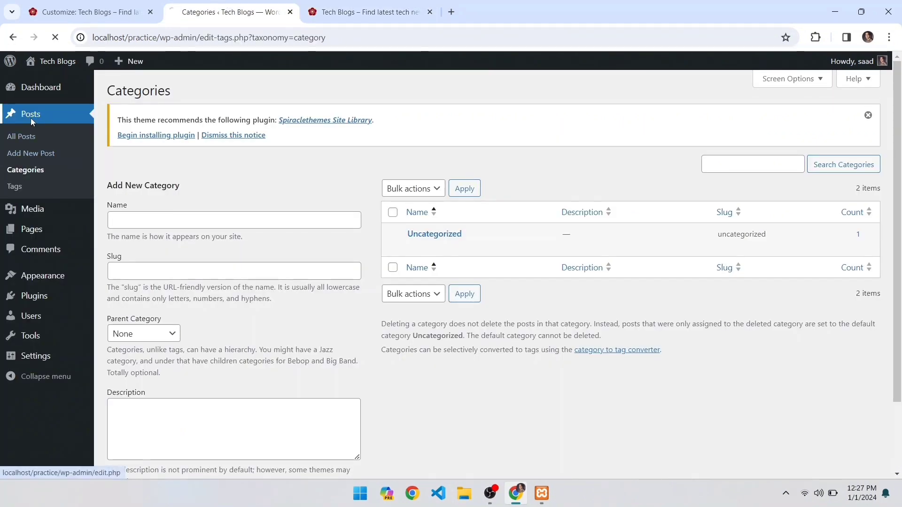
left_click(140, 249)
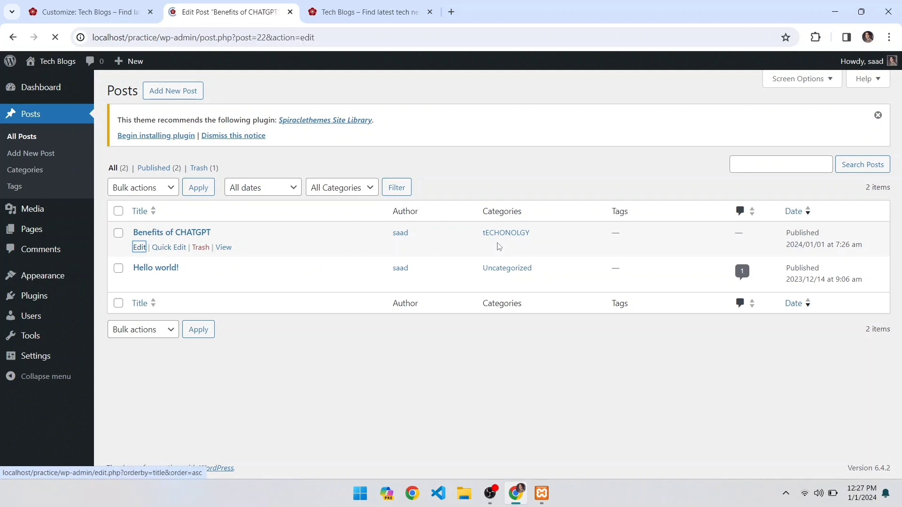
- Set frame_generic_dark-1.png from the media library as the post's featured image and update the post
scroll(793, 334, "down", 1)
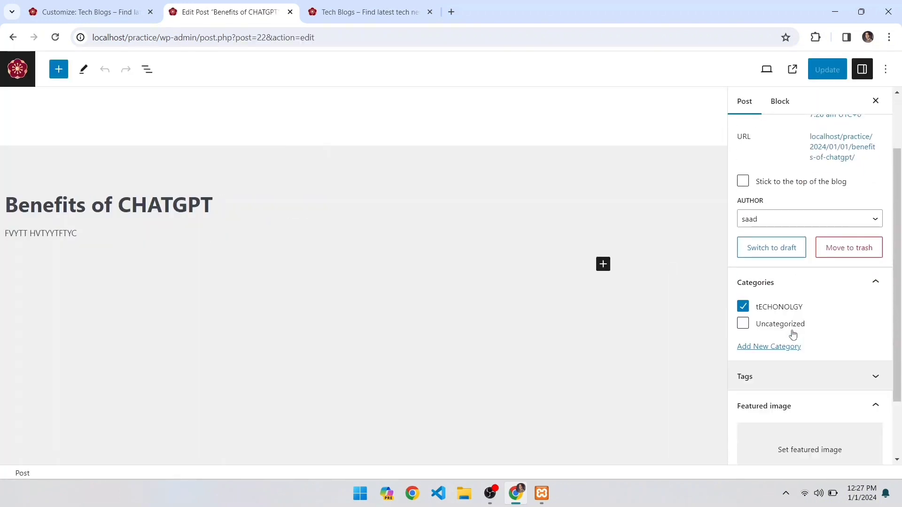
scroll(794, 357, "down", 1)
left_click(796, 385)
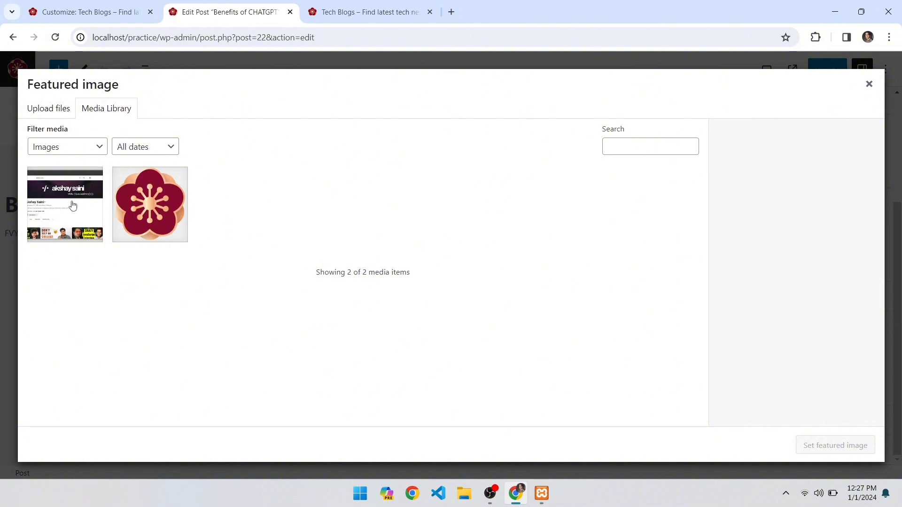
left_click(73, 206)
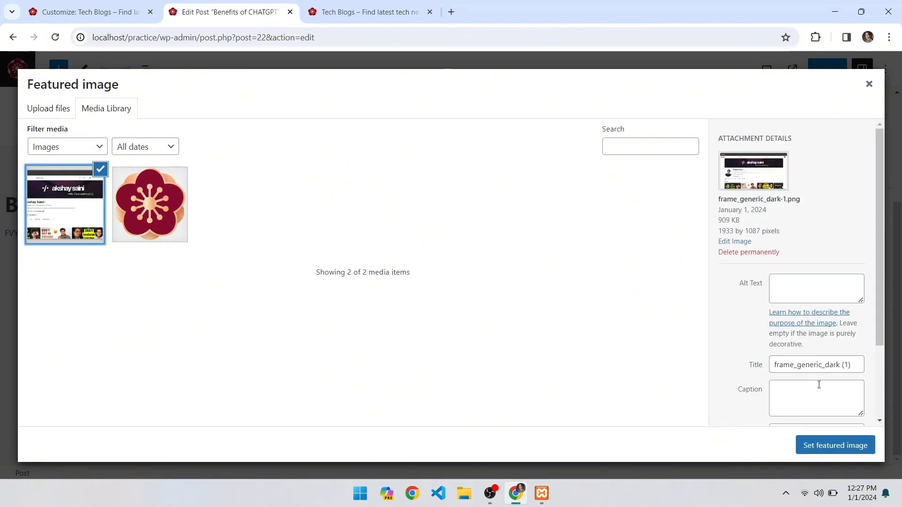
left_click(824, 450)
left_click(827, 69)
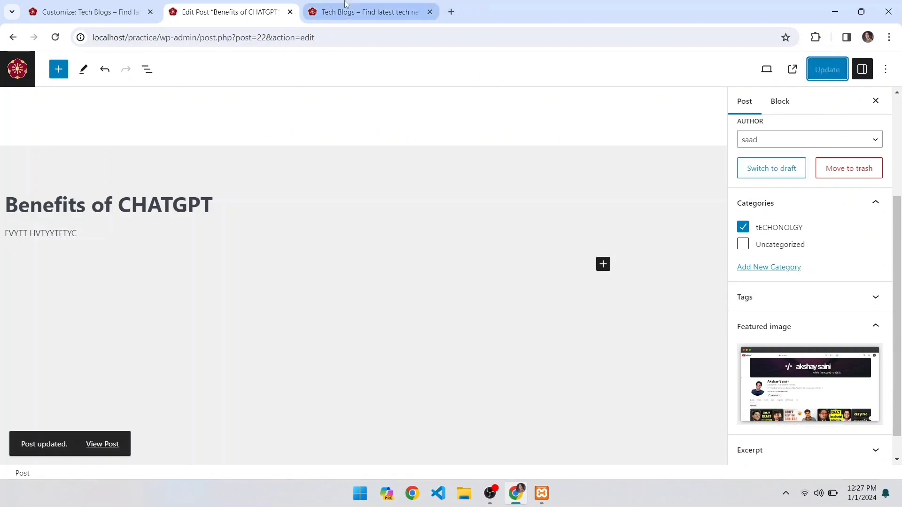
- Reload the live Tech Blogs homepage and check how the post's featured image is displayed
left_click(346, 7)
left_click(56, 38)
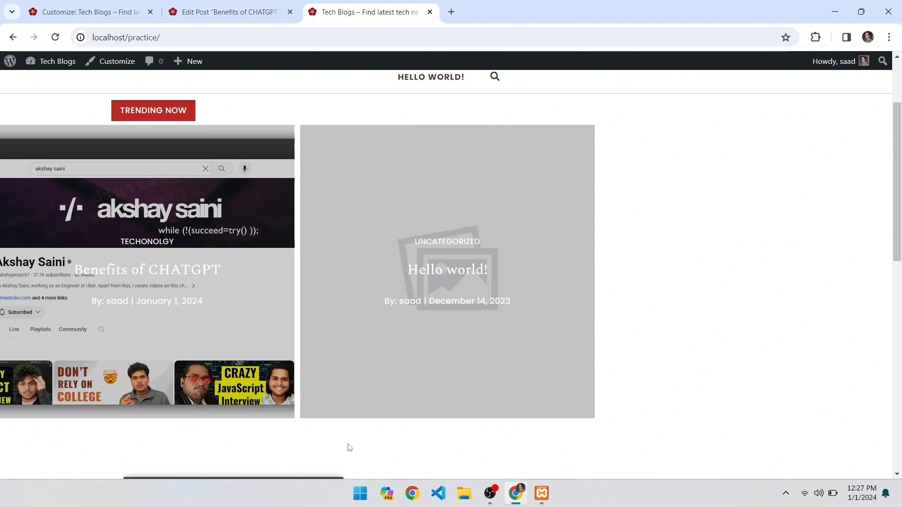
scroll(347, 447, "up", 3)
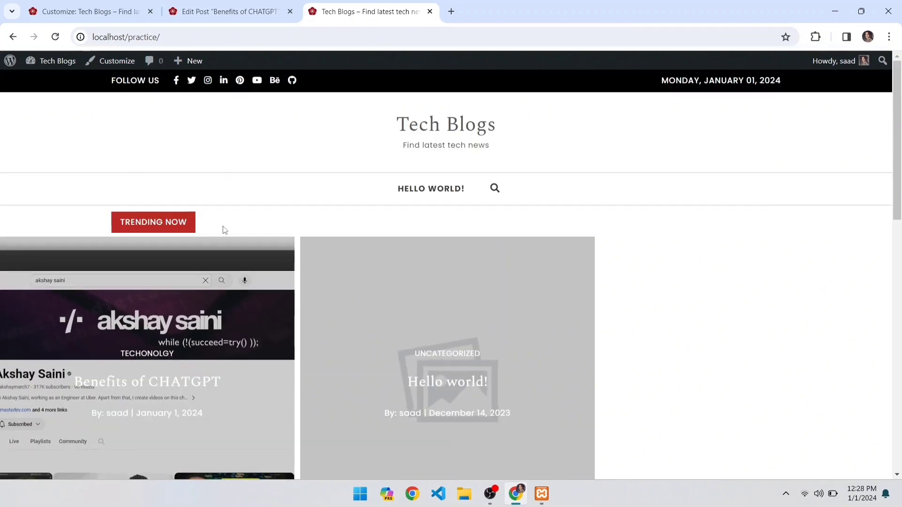
- In the theme customizer, set the Trending News category to tECHONOLGY and publish the change
left_click(120, 4)
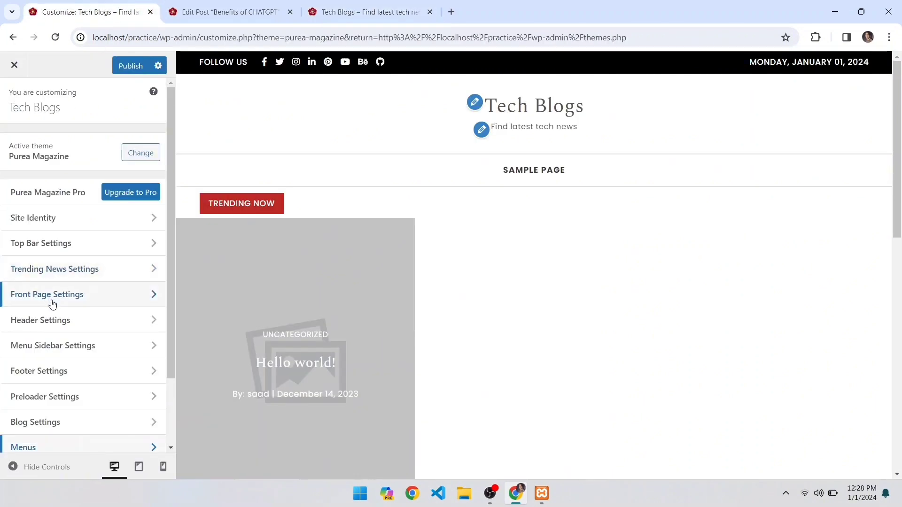
left_click(75, 276)
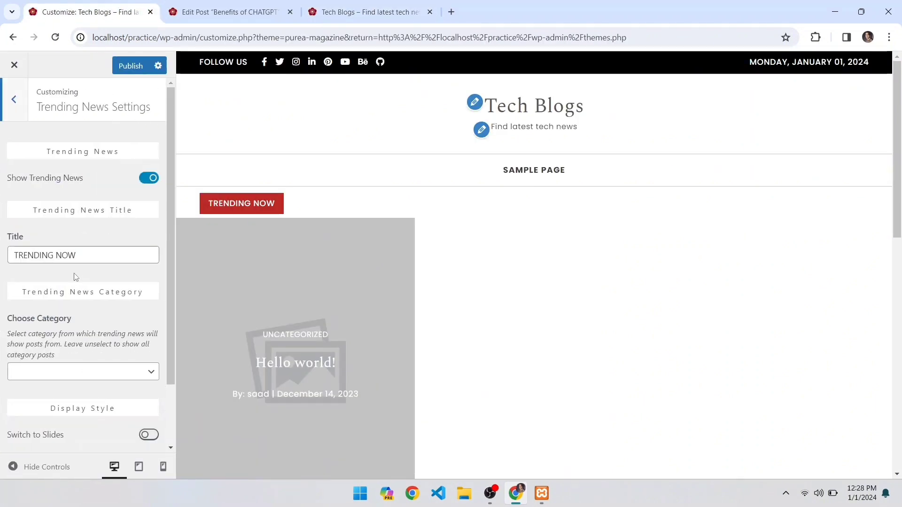
scroll(98, 292, "down", 2)
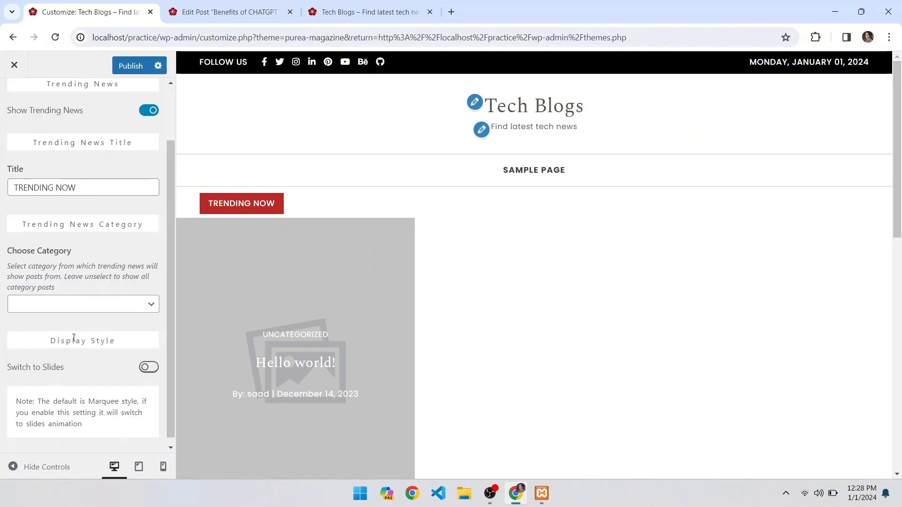
scroll(85, 329, "up", 2)
left_click(64, 373)
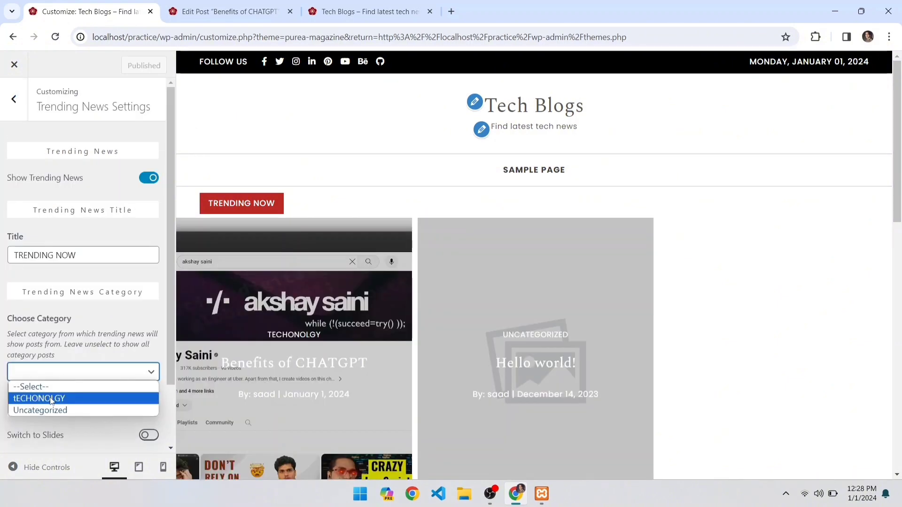
left_click(50, 398)
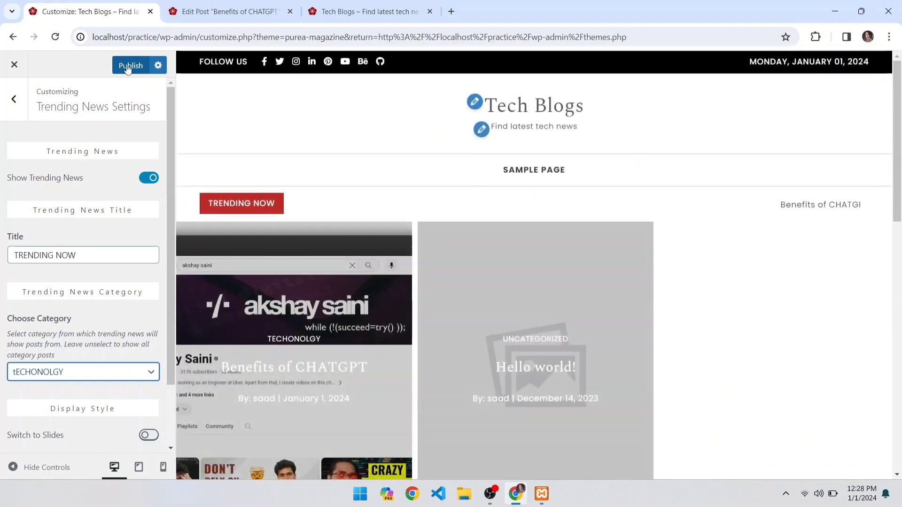
left_click(128, 68)
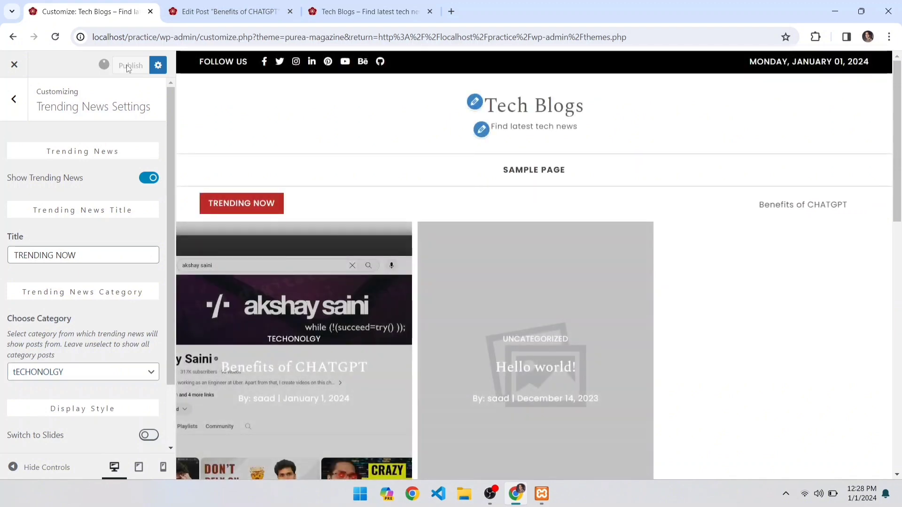
- Add the tECHONOLGY category and the "Benefits of CHATGPT" post to the Main menu and publish
left_click(14, 100)
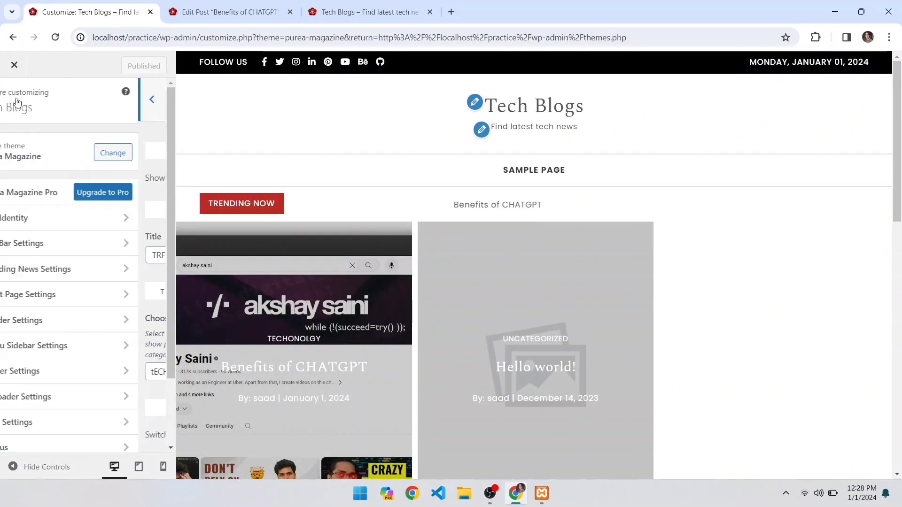
scroll(56, 291, "down", 1)
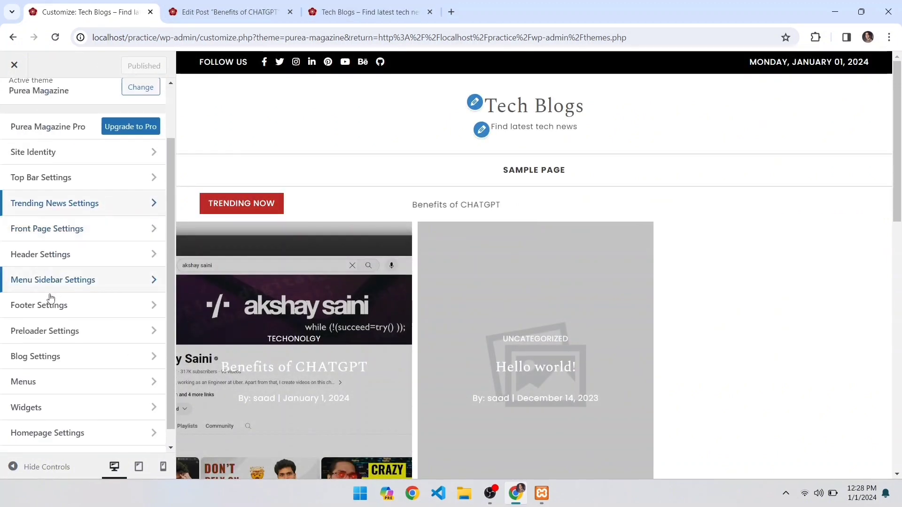
left_click(46, 386)
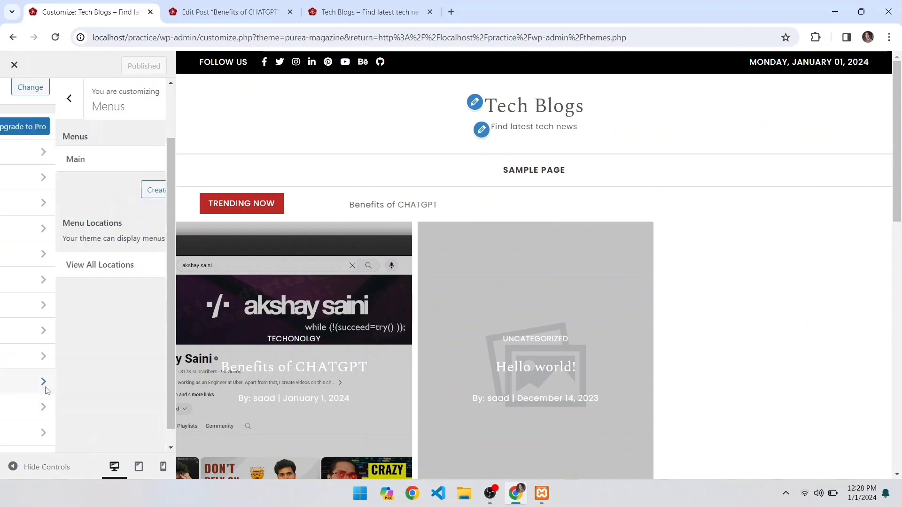
left_click(104, 170)
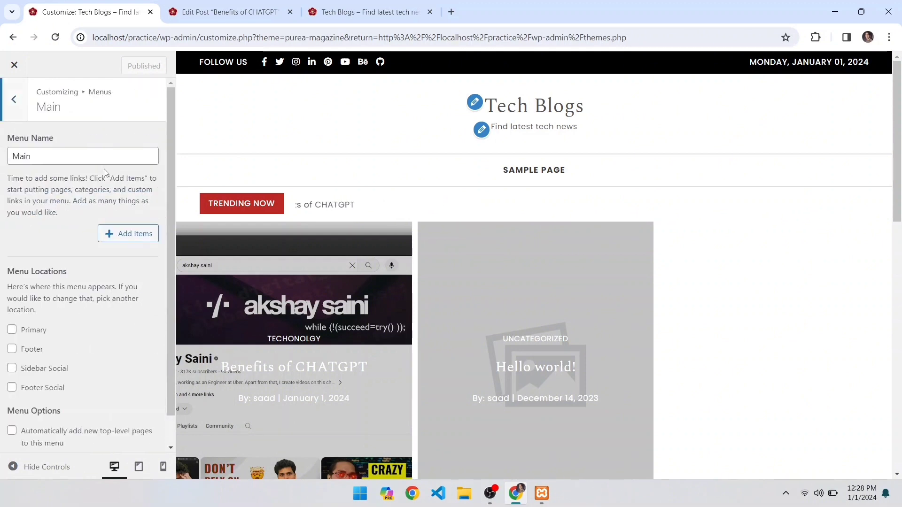
left_click(133, 238)
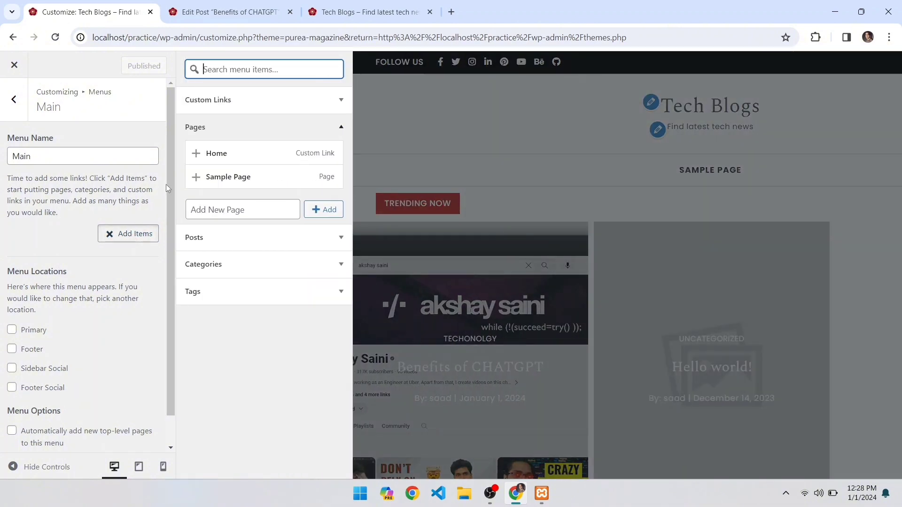
left_click(272, 266)
left_click(196, 234)
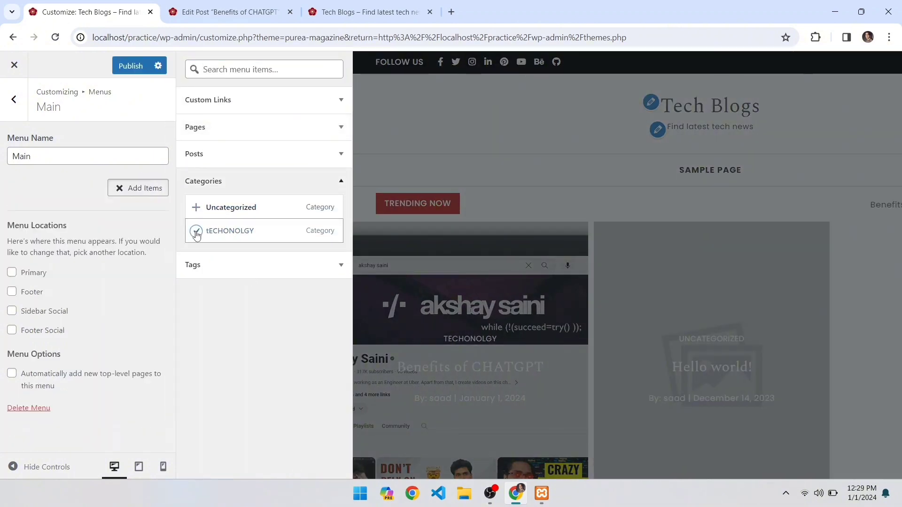
left_click(285, 160)
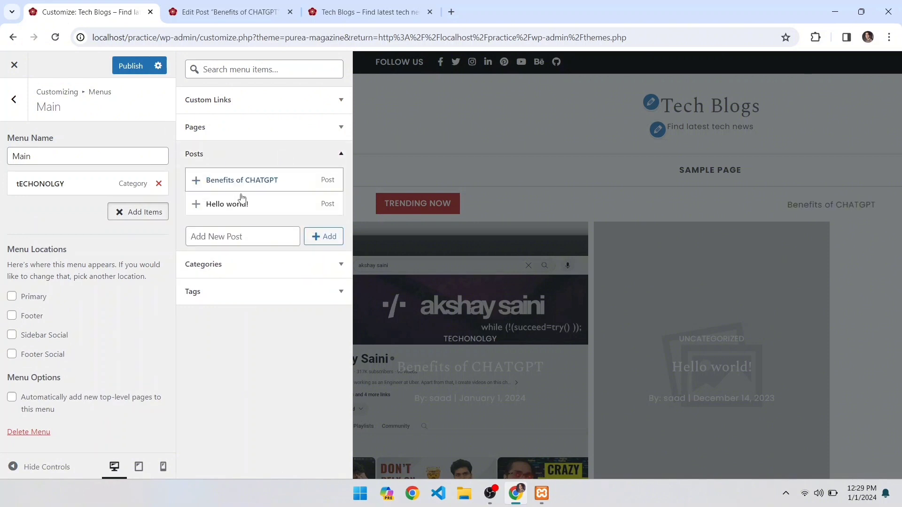
left_click(199, 185)
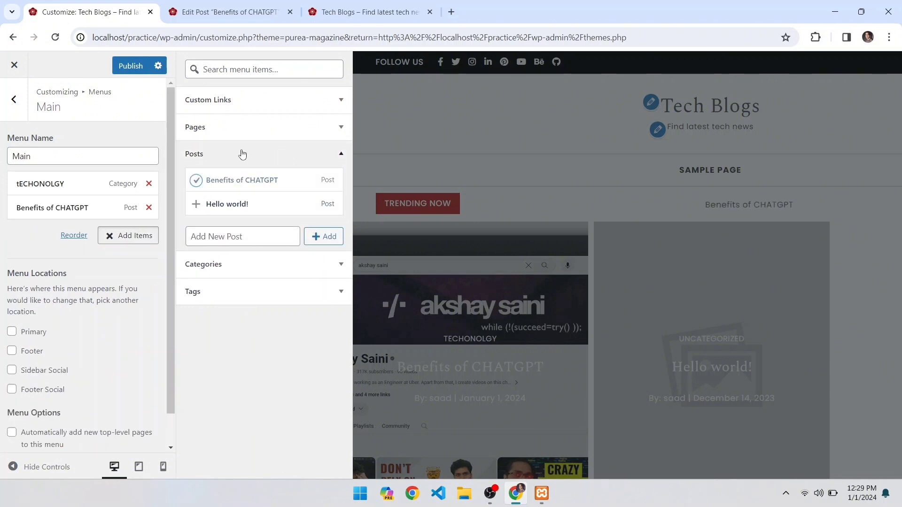
left_click(130, 67)
- Reload the live Tech Blogs homepage and check its trending bar and navigation menu
left_click(366, 12)
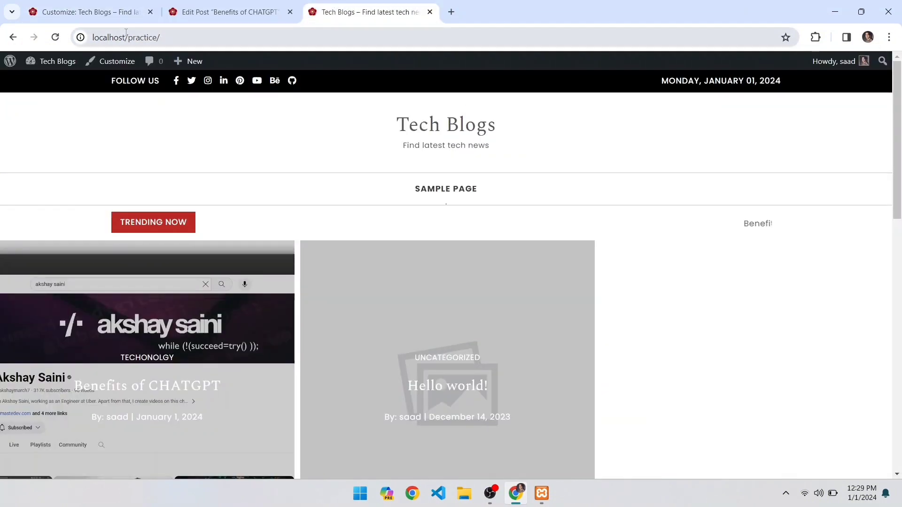
left_click(56, 37)
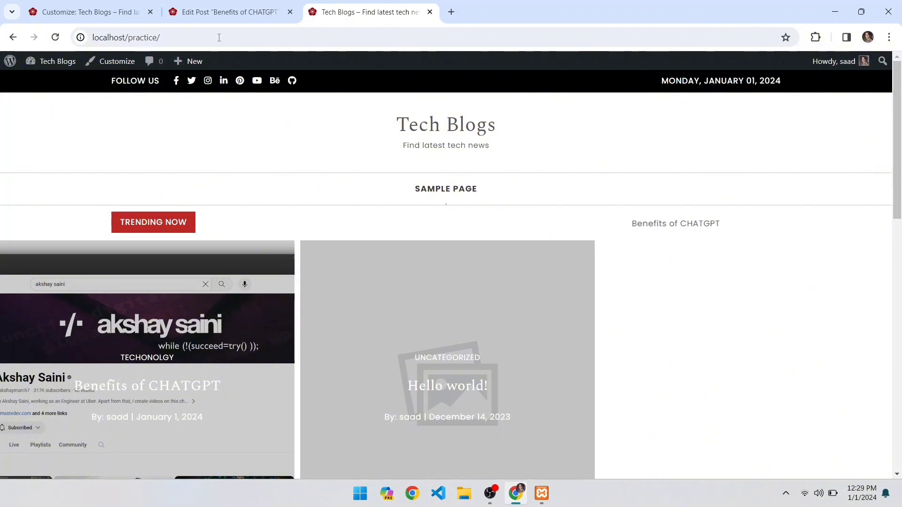
left_click(214, 13)
- Return to the customizer, assign the Main menu to the Primary location, and publish the change
left_click(89, 12)
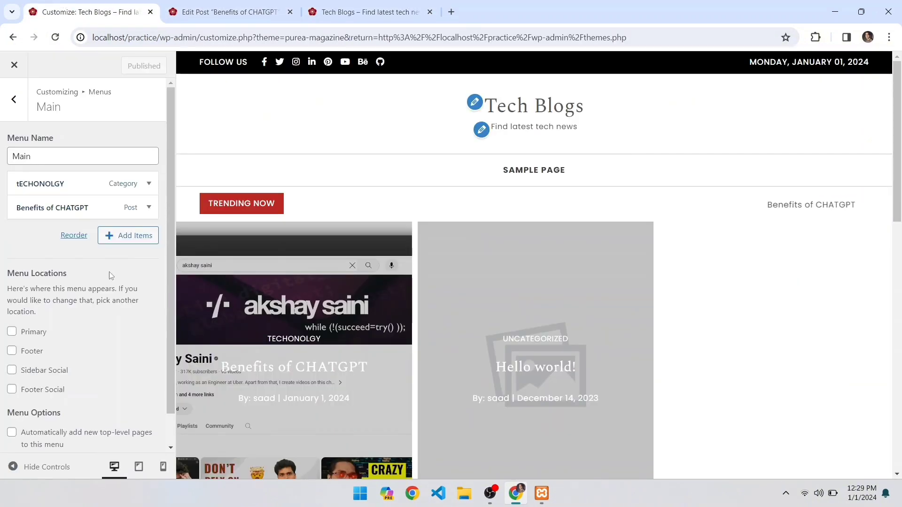
scroll(111, 276, "down", 2)
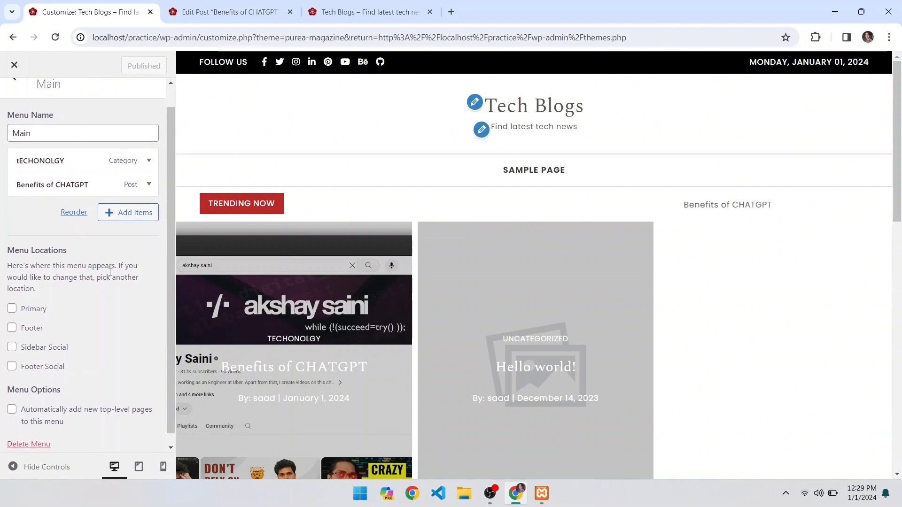
scroll(110, 273, "down", 1)
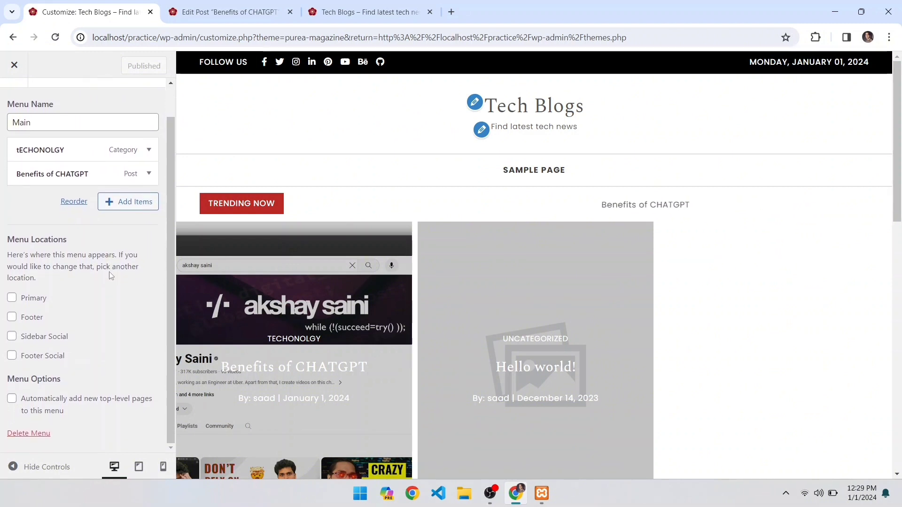
left_click(12, 298)
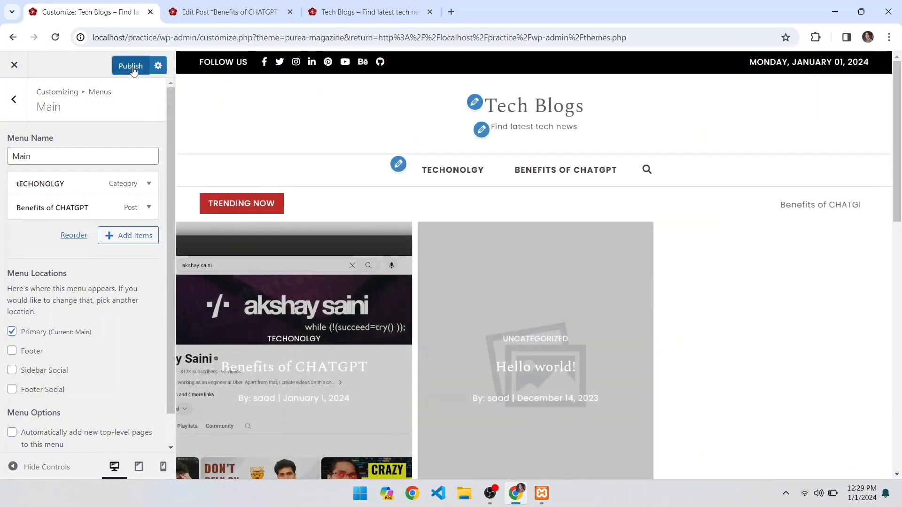
- Check the live site's navigation menu, look through the tECHONOLGY category page, and review the homepage
left_click(364, 12)
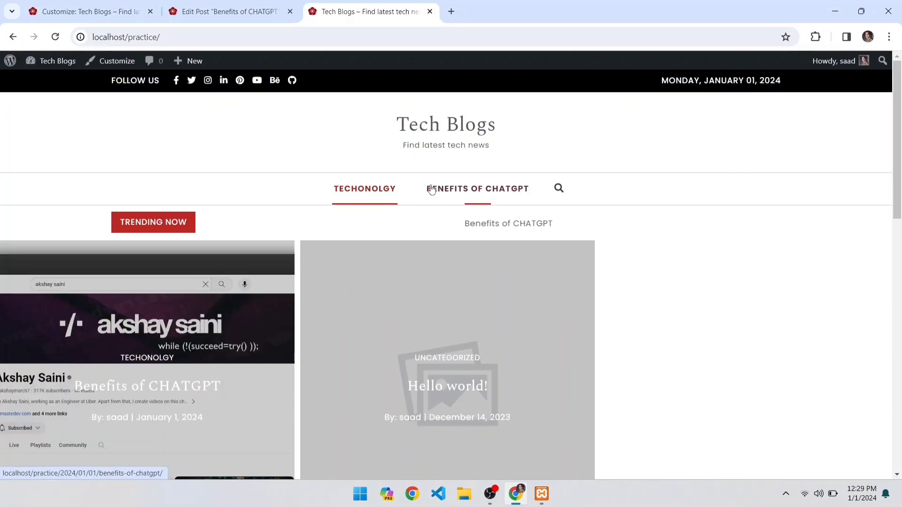
left_click(377, 196)
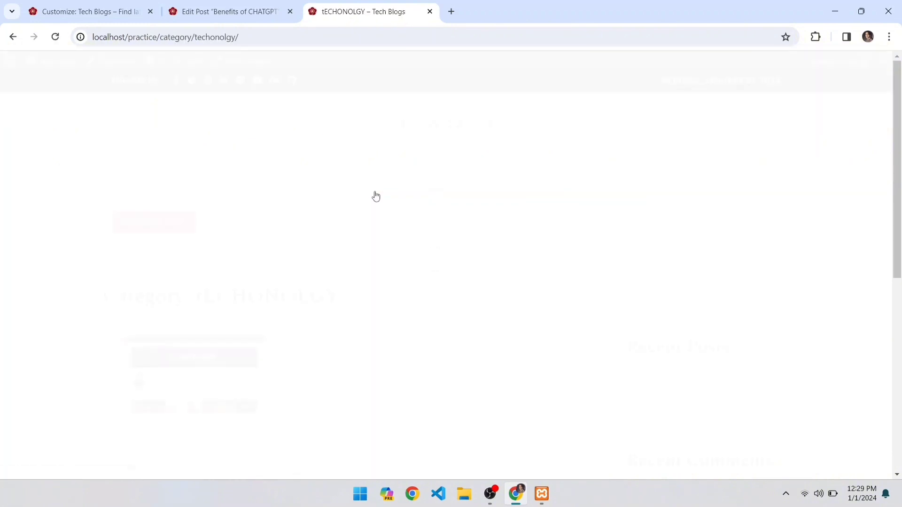
scroll(291, 307, "down", 2)
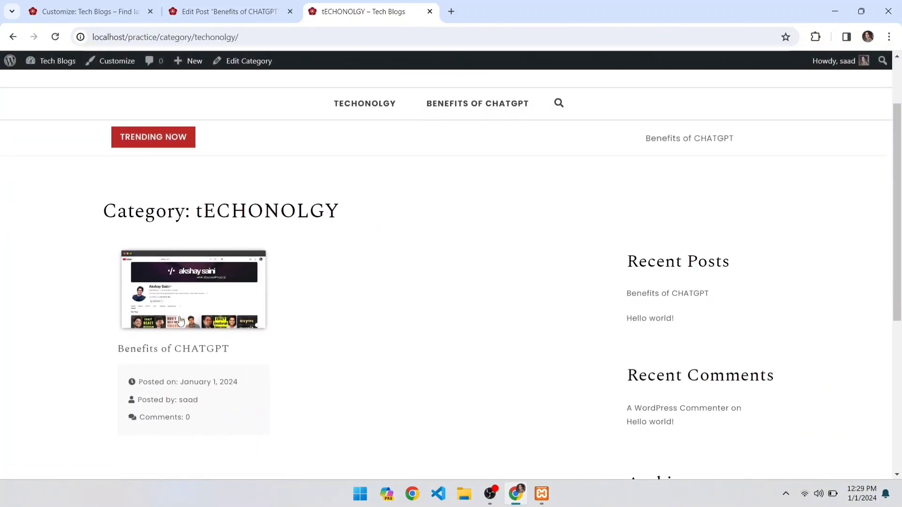
scroll(447, 362, "down", 3)
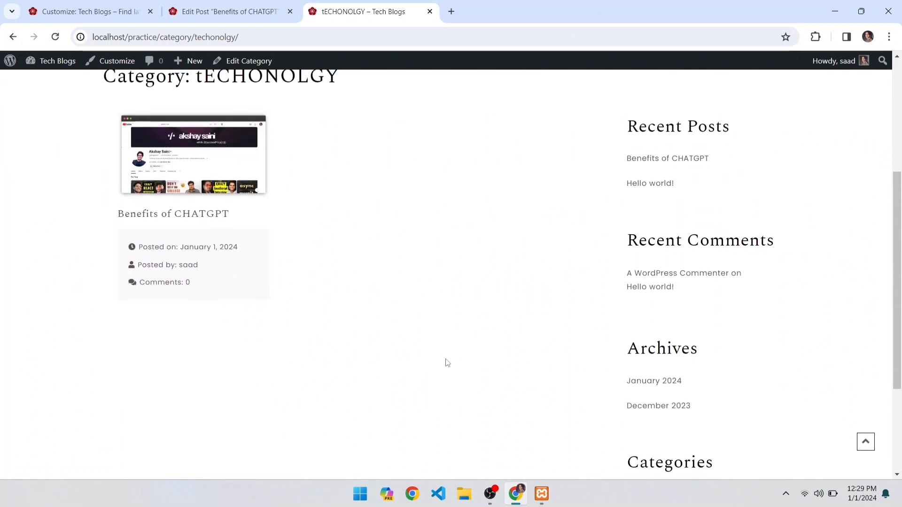
scroll(447, 363, "up", 5)
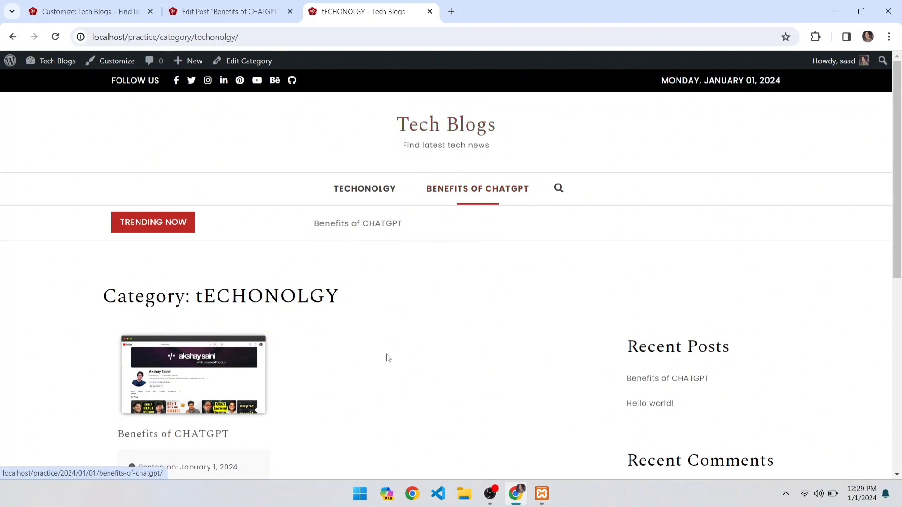
scroll(388, 358, "down", 5)
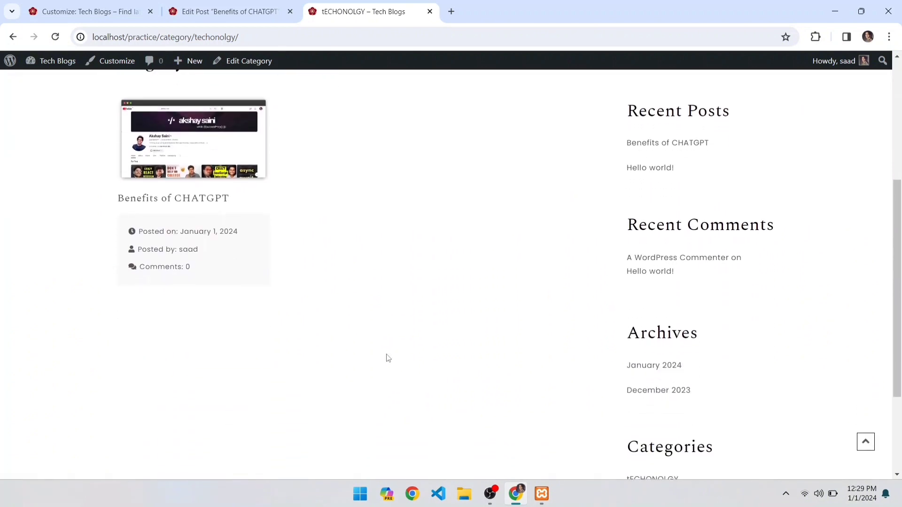
scroll(388, 358, "up", 5)
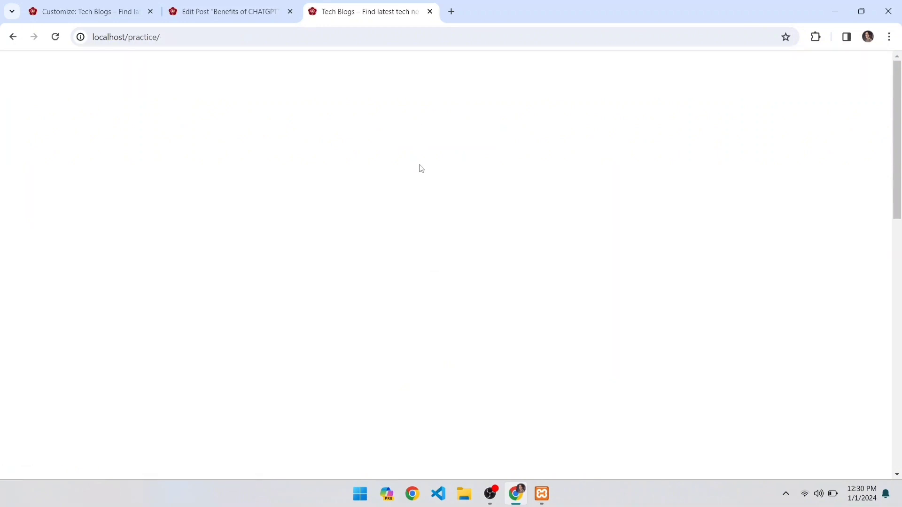
scroll(453, 270, "down", 5)
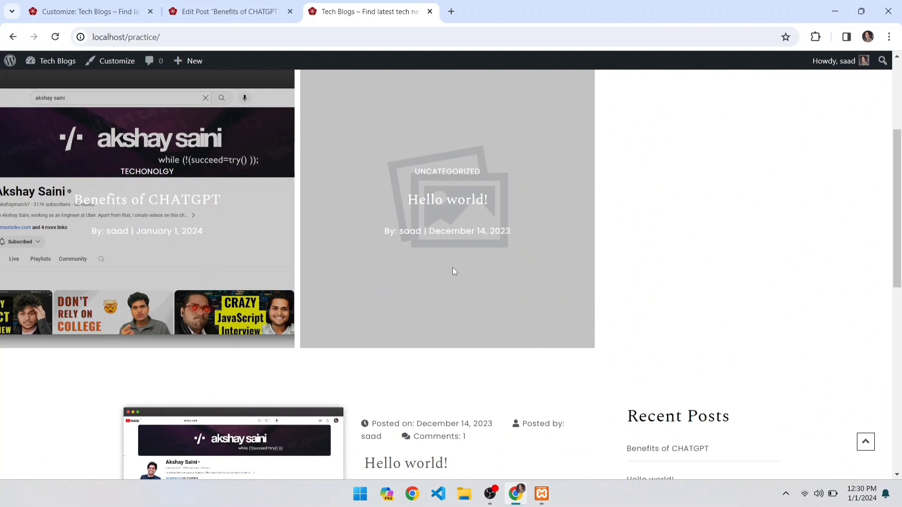
scroll(453, 268, "up", 4)
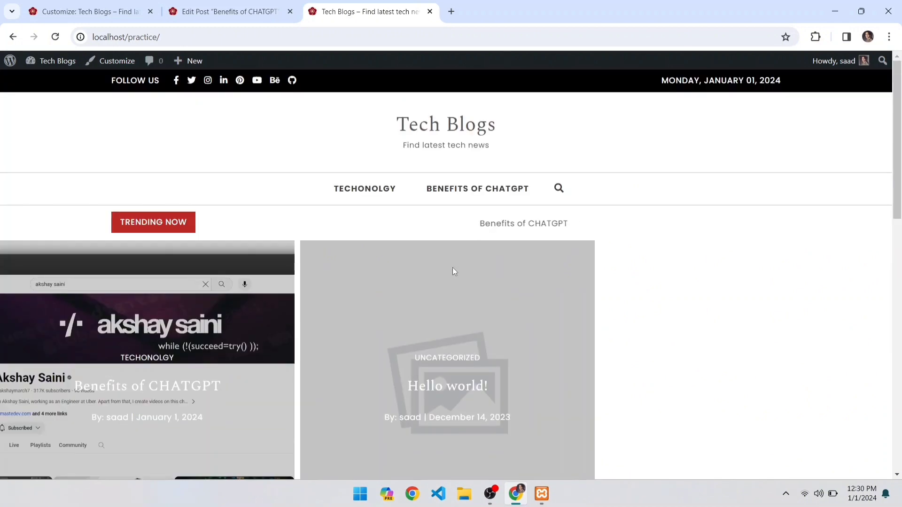